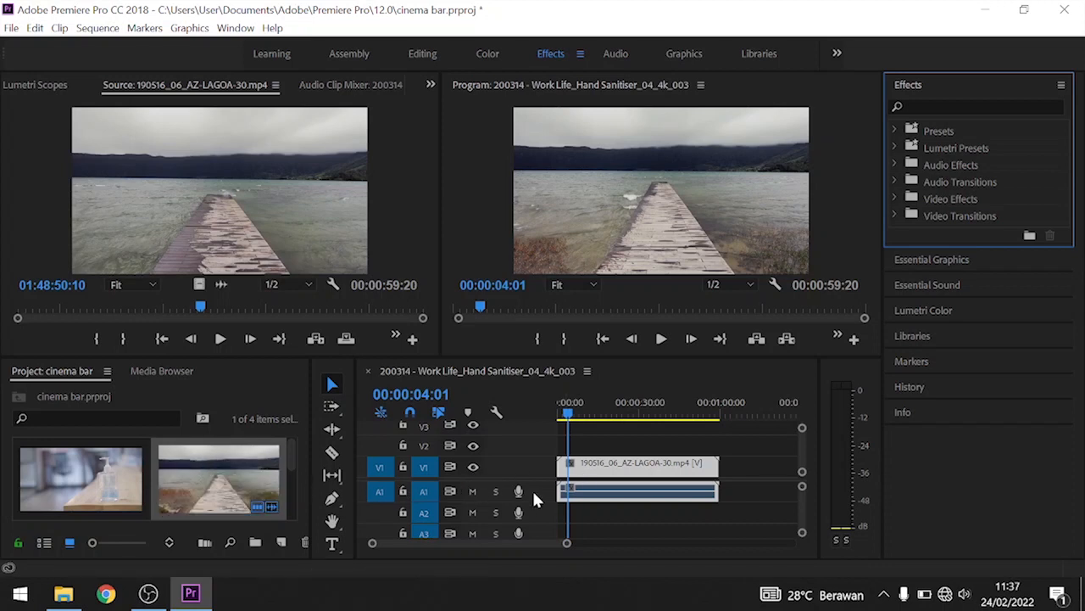
Step: Place the 200314 hand sanitiser clip on track V2, overlapping the later part of the 190516_06_AZ-LAGOA-30.mp4 clip
{"action": "left_click", "coordinate": [80, 479]}
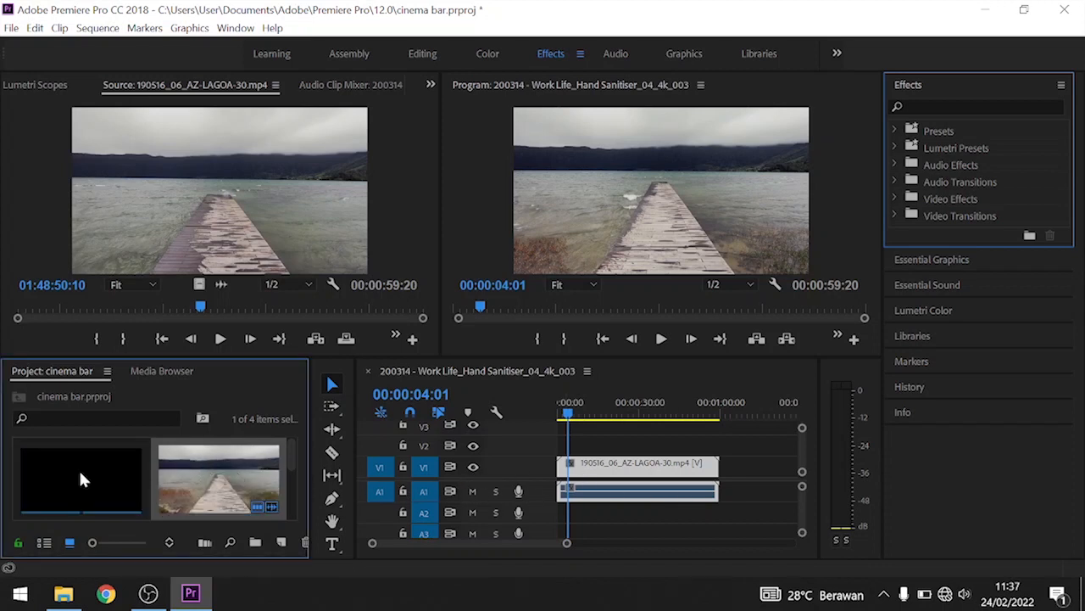
{"action": "double_click", "coordinate": [80, 479]}
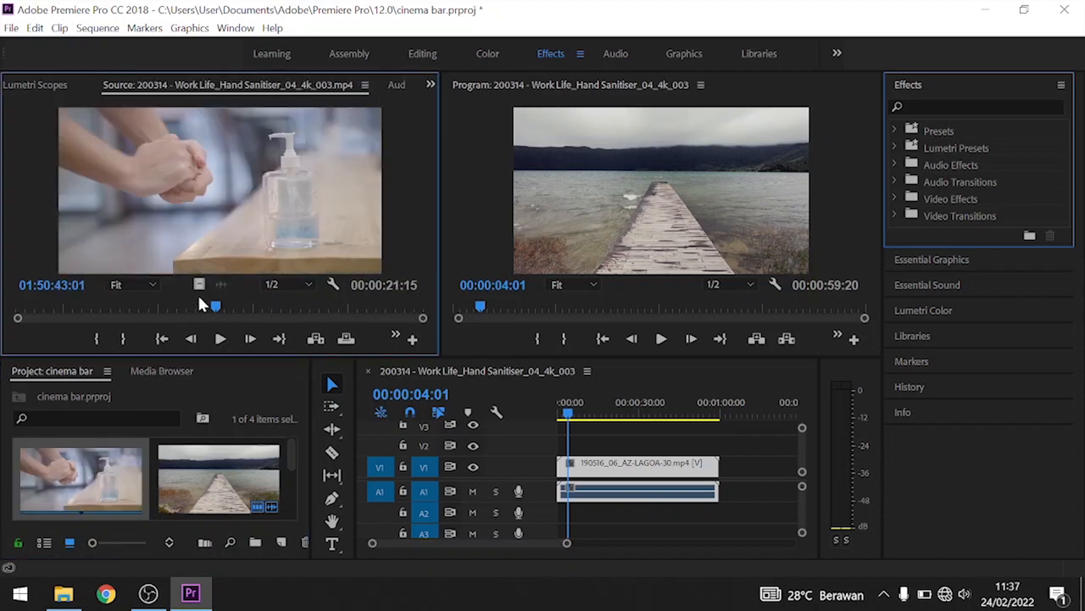
{"action": "left_click_drag", "start_coordinate": [361, 359], "coordinate": [615, 454]}
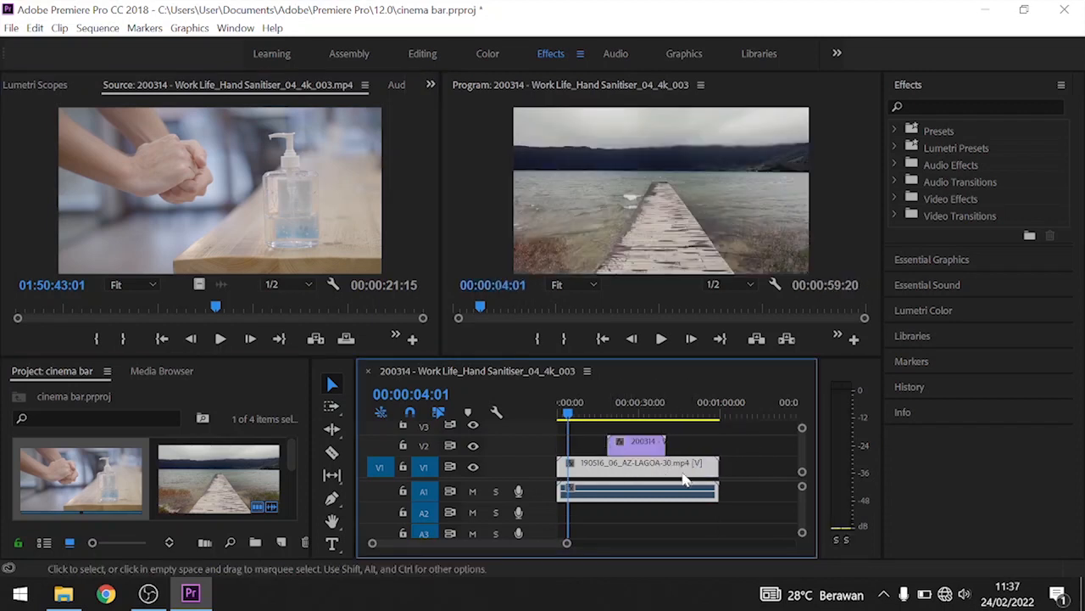
Step: Set the hand sanitiser clip's scale to 53 in its motion settings while viewing the frame at 00:00:21:14
{"action": "left_click", "coordinate": [642, 414]}
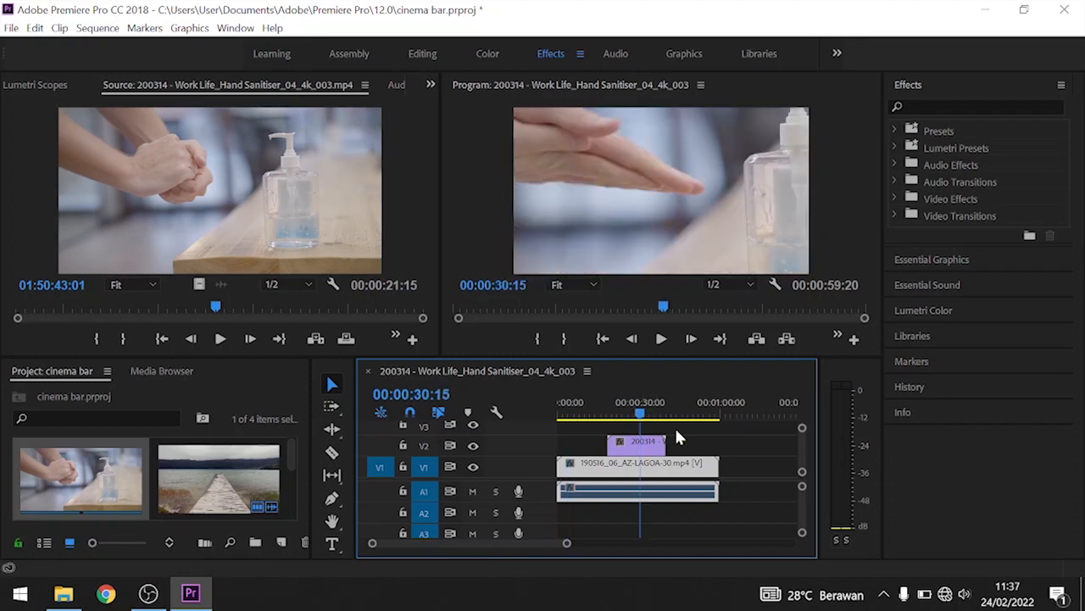
{"action": "left_click", "coordinate": [617, 414]}
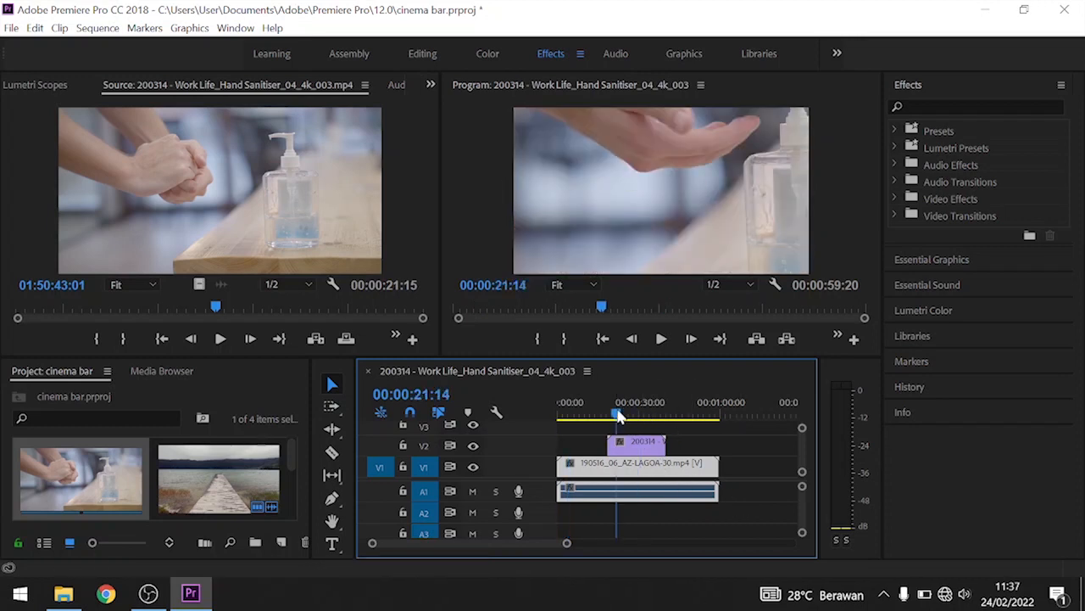
{"action": "left_click", "coordinate": [640, 448]}
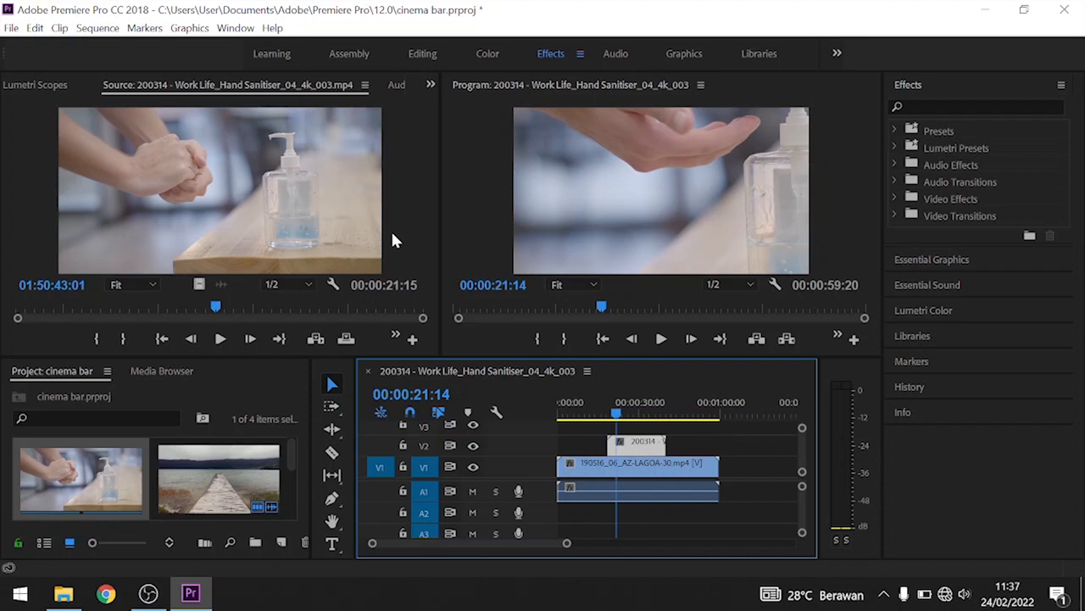
{"action": "left_click", "coordinate": [429, 85]}
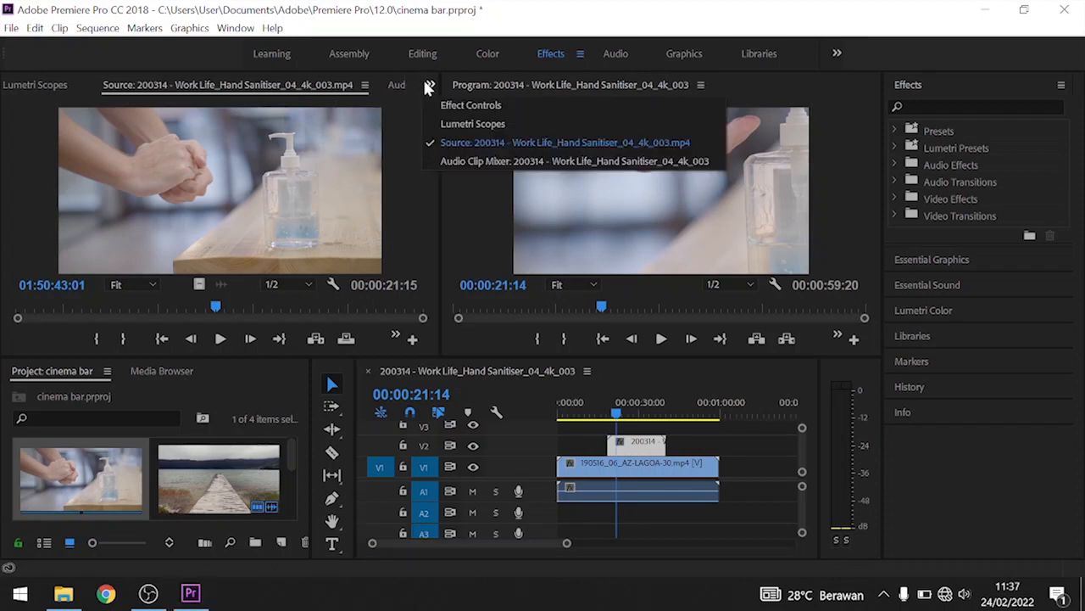
{"action": "left_click", "coordinate": [443, 105]}
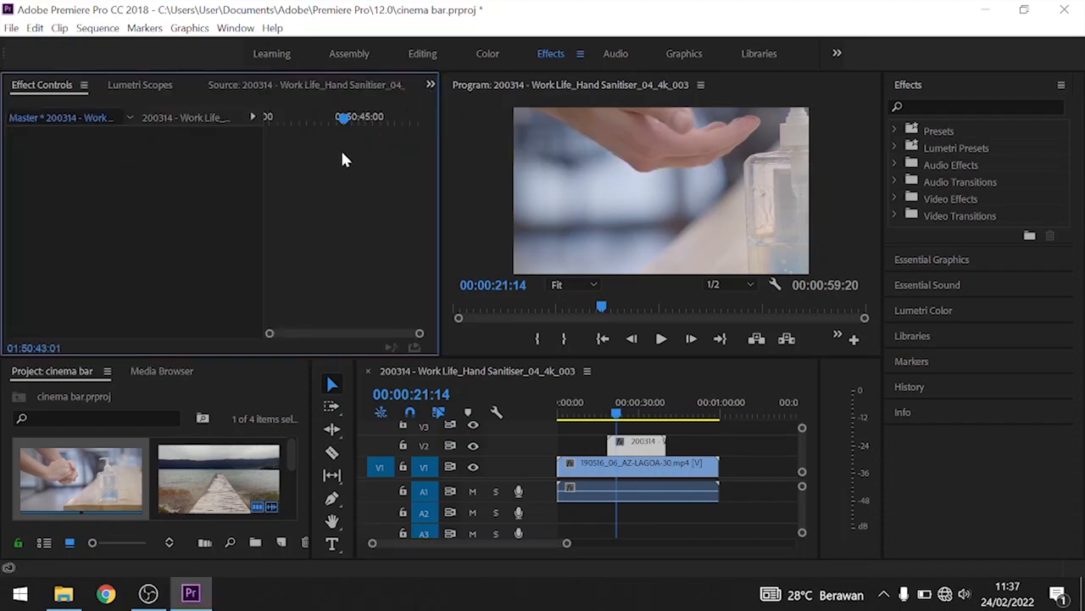
{"action": "left_click", "coordinate": [636, 442]}
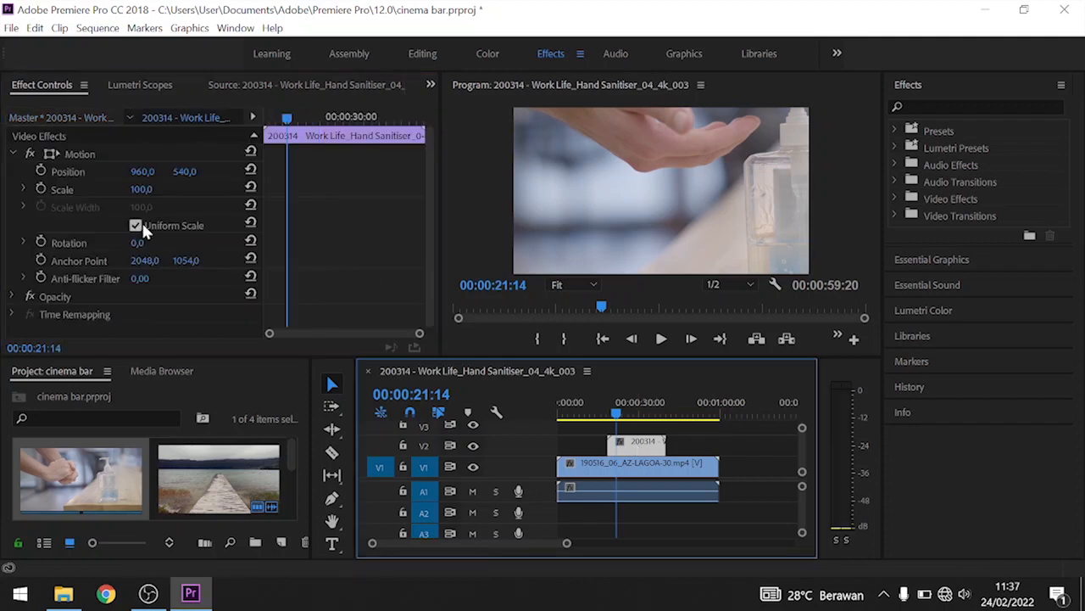
{"action": "left_click_drag", "start_coordinate": [141, 190], "coordinate": [101, 189]}
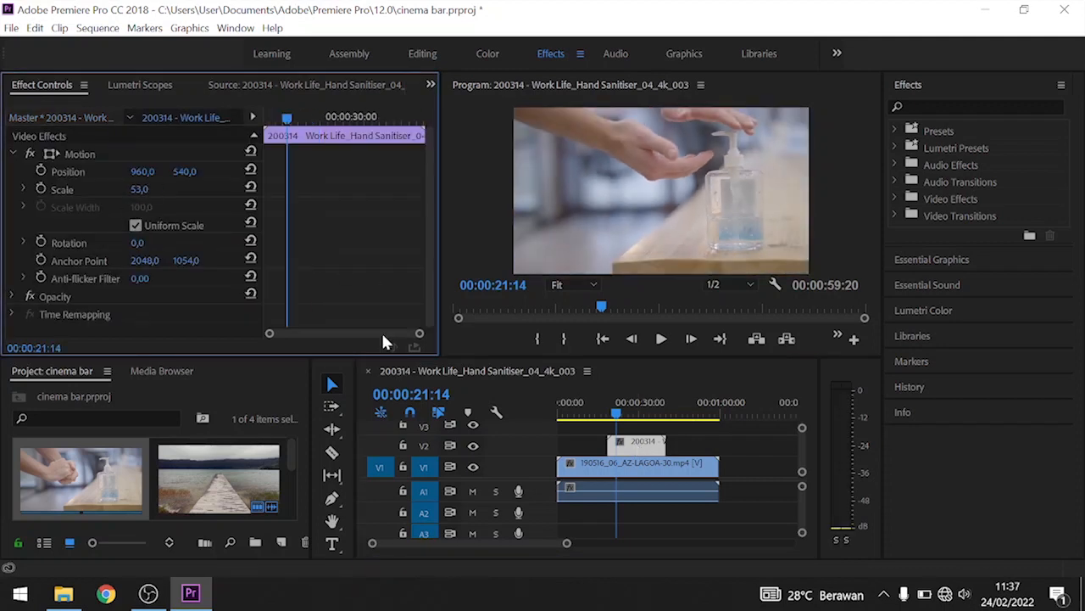
Step: Trim the end of the lake clip on V1 so it ends partway under the V2 clip, and play through the overlap
{"action": "left_click_drag", "start_coordinate": [717, 482], "coordinate": [631, 482]}
{"action": "left_click", "coordinate": [598, 414]}
{"action": "key", "text": "space"}
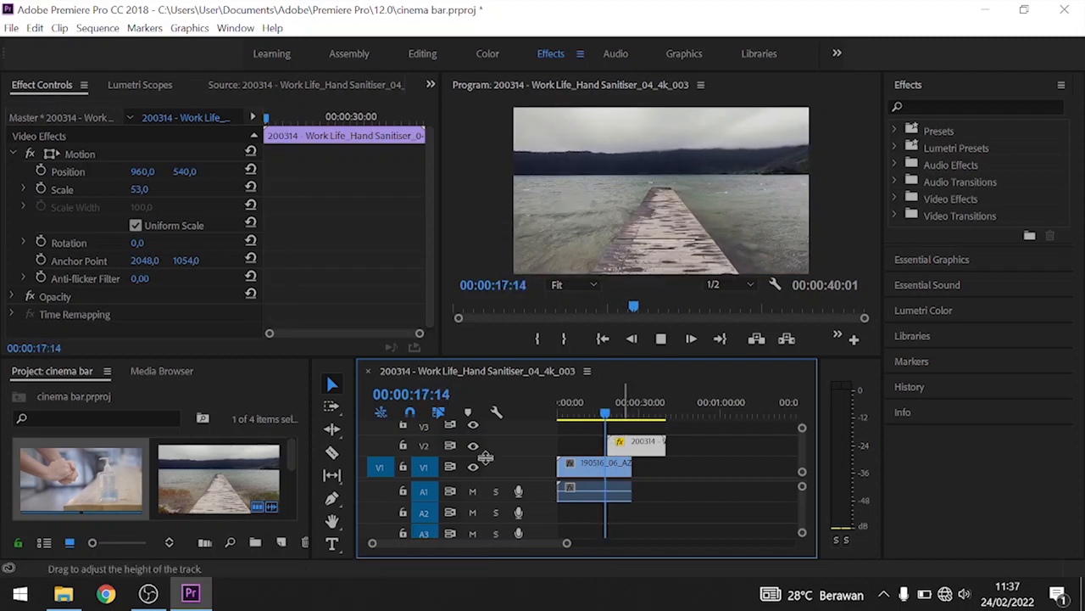
{"action": "left_click", "coordinate": [294, 479]}
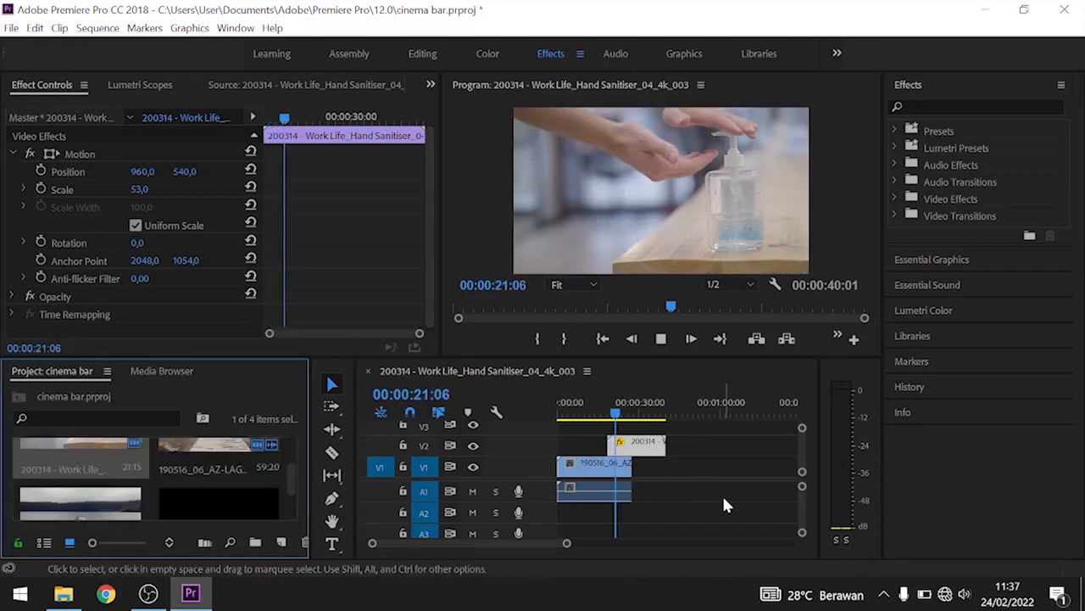
{"action": "left_click", "coordinate": [579, 430]}
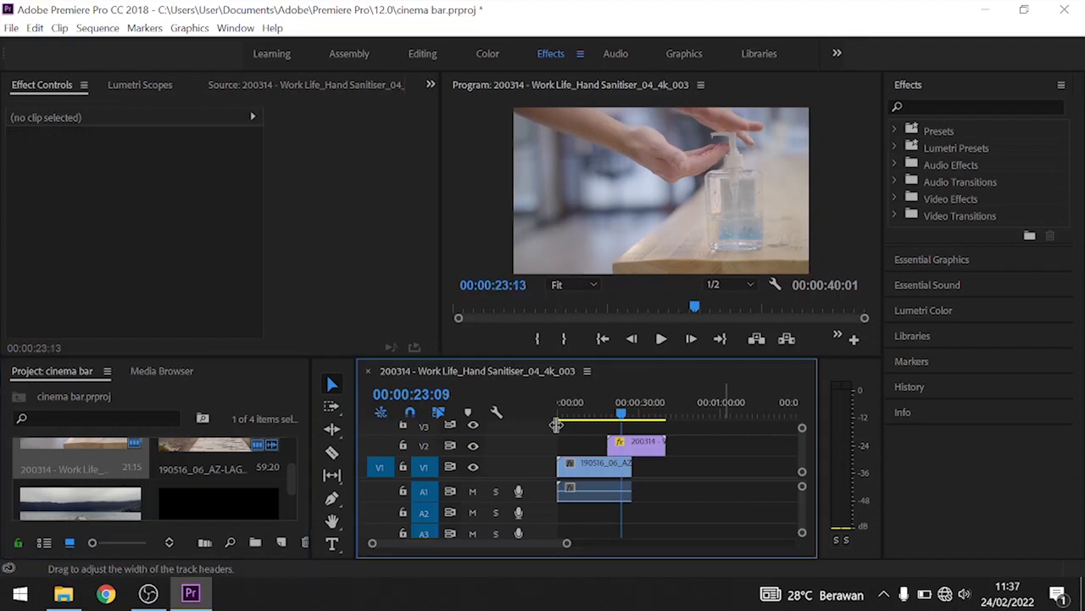
{"action": "key", "text": "space"}
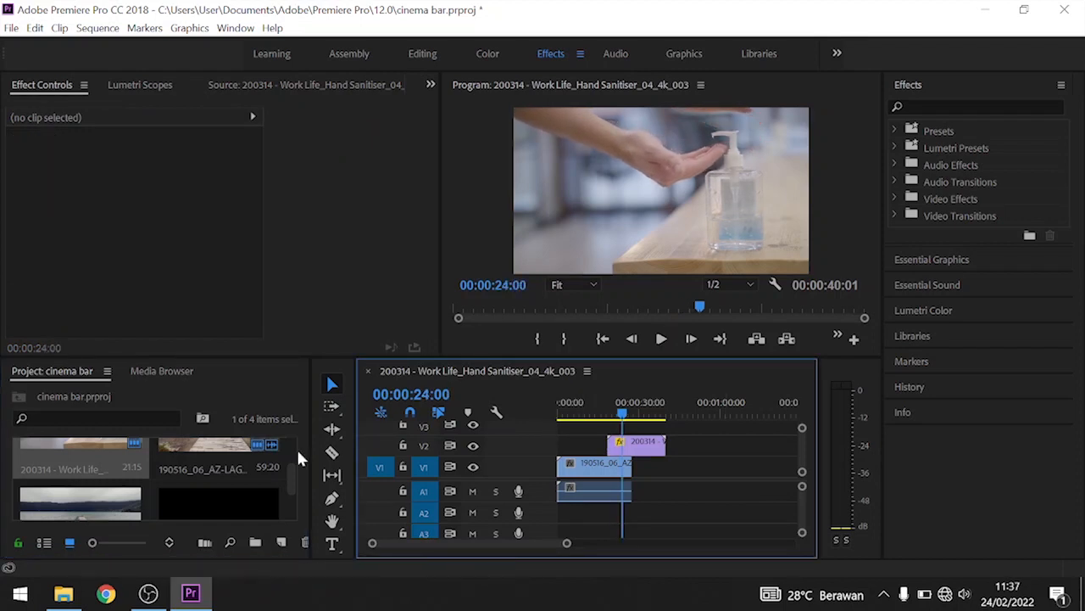
Step: Open Matte 3.mp4 from the project in the source monitor and play it from its beginning
{"action": "left_click_drag", "start_coordinate": [290, 474], "coordinate": [292, 510]}
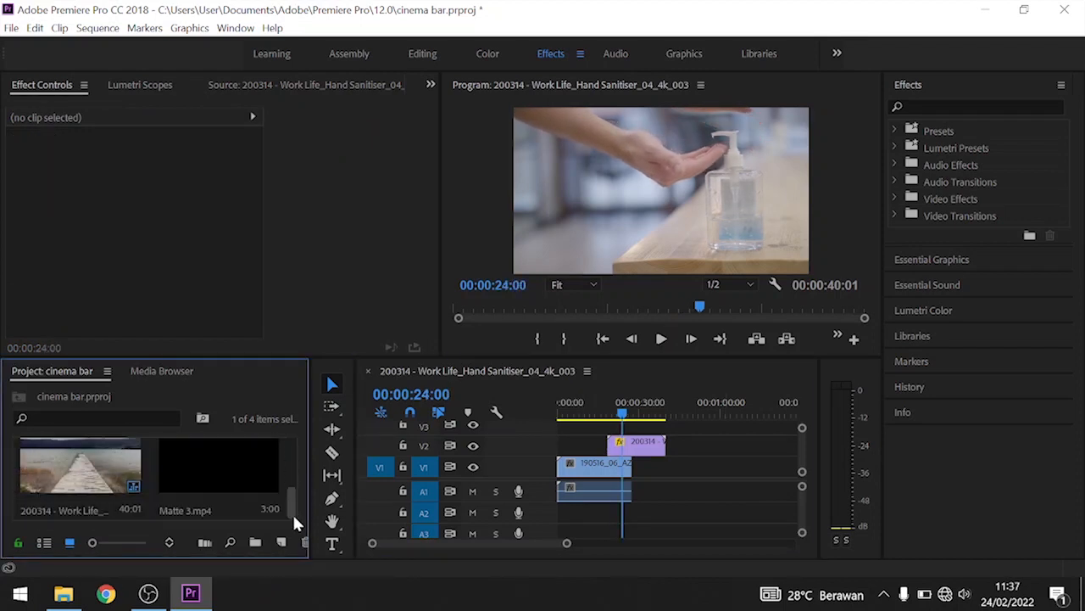
{"action": "double_click", "coordinate": [217, 488]}
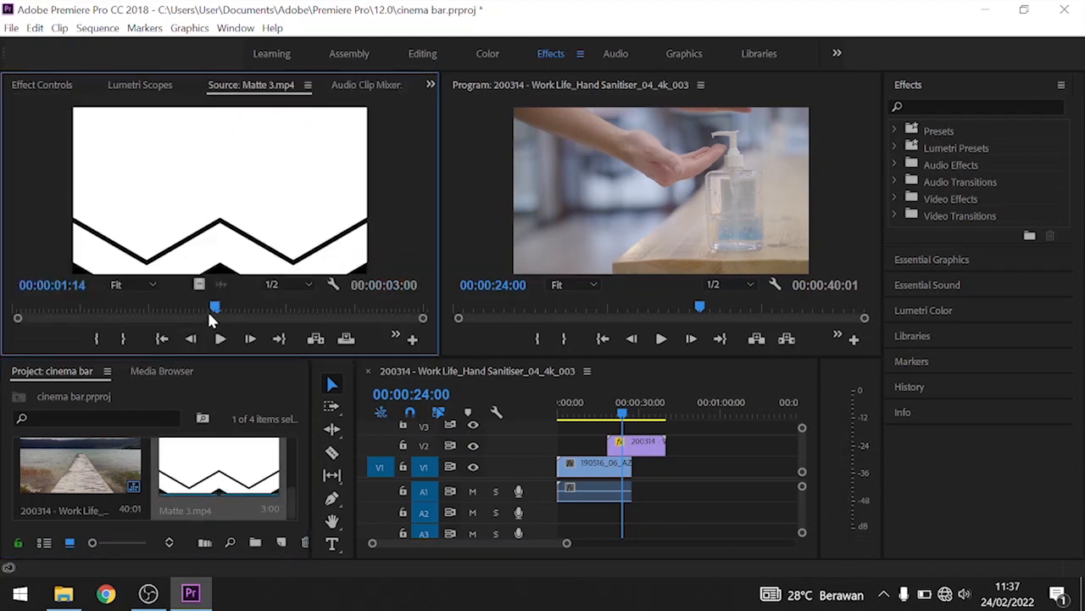
{"action": "key", "text": "Home"}
{"action": "key", "text": "space"}
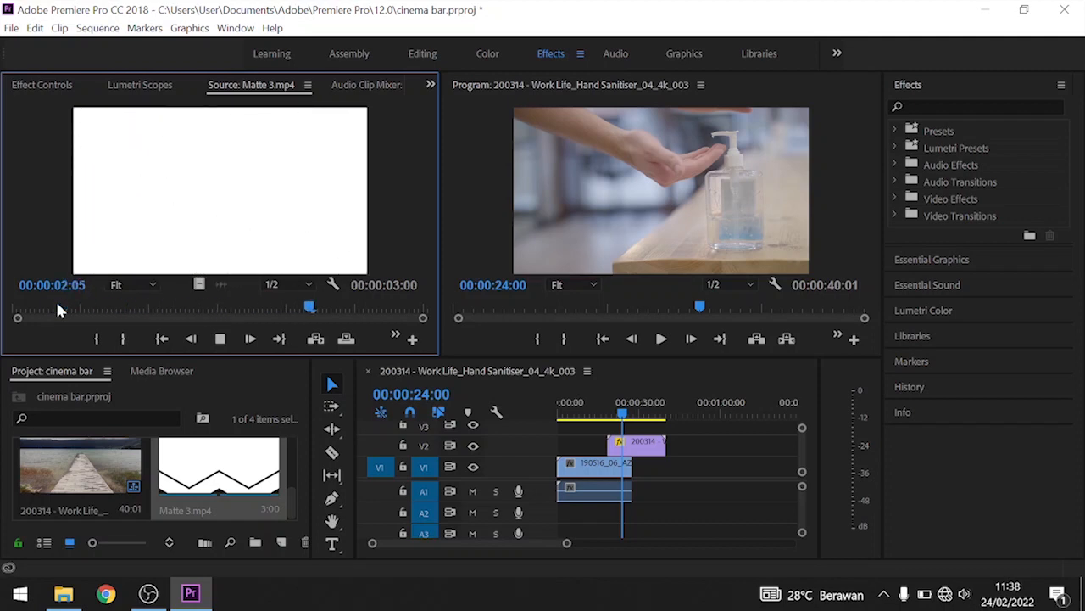
{"action": "key", "text": "space"}
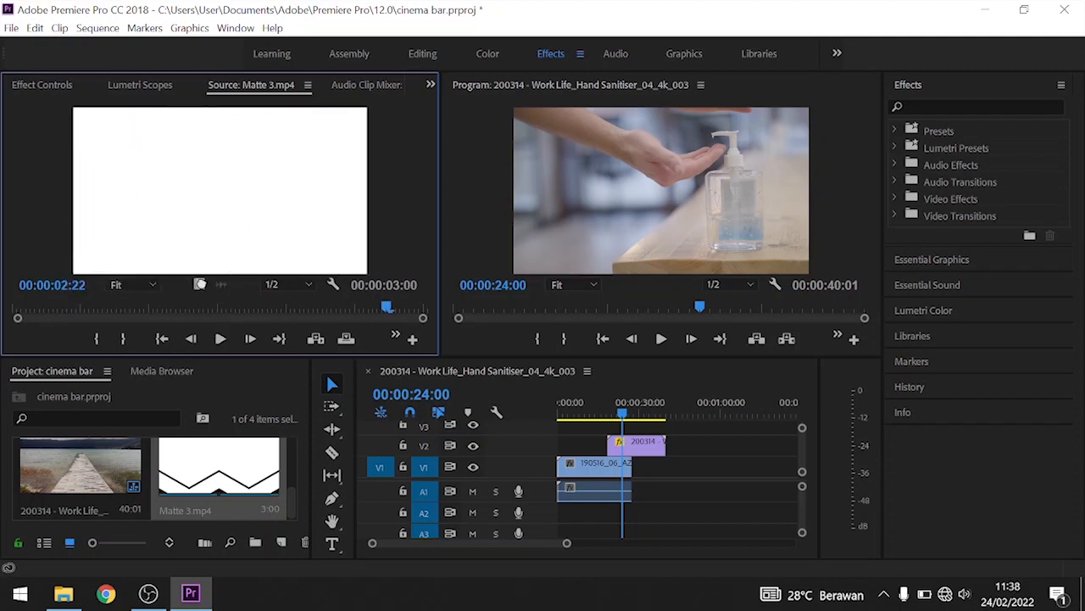
Step: Place Matte 3.mp4 on track V3 at the start of the hand sanitiser clip and play through it
{"action": "mouse_move", "coordinate": [612, 441]}
{"action": "left_mouse_down"}
{"action": "mouse_move", "coordinate": [565, 439]}
{"action": "mouse_move", "coordinate": [611, 439]}
{"action": "left_mouse_up"}
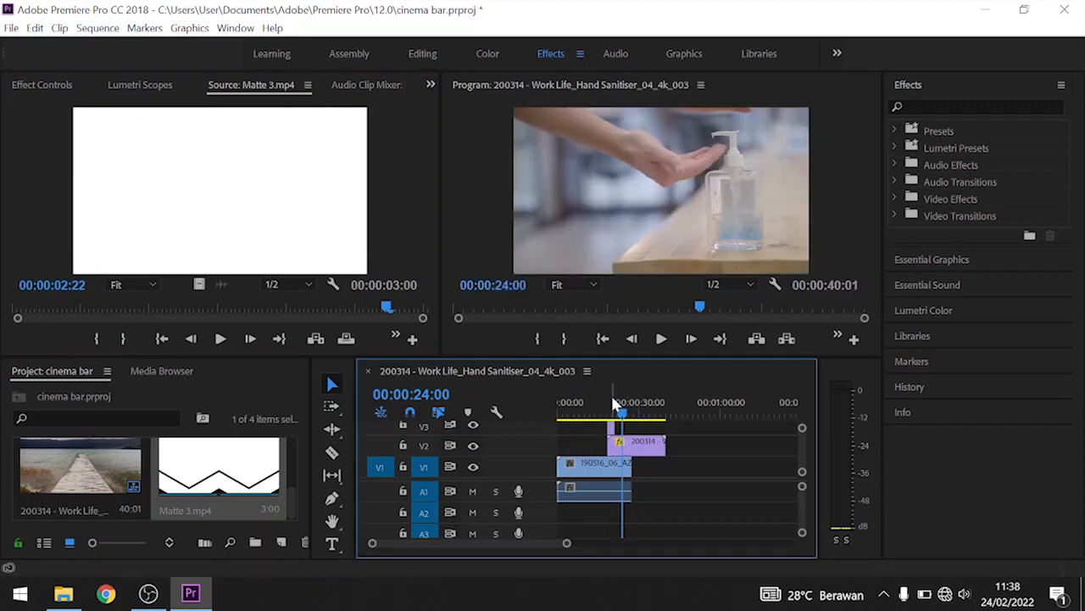
{"action": "left_click", "coordinate": [611, 397]}
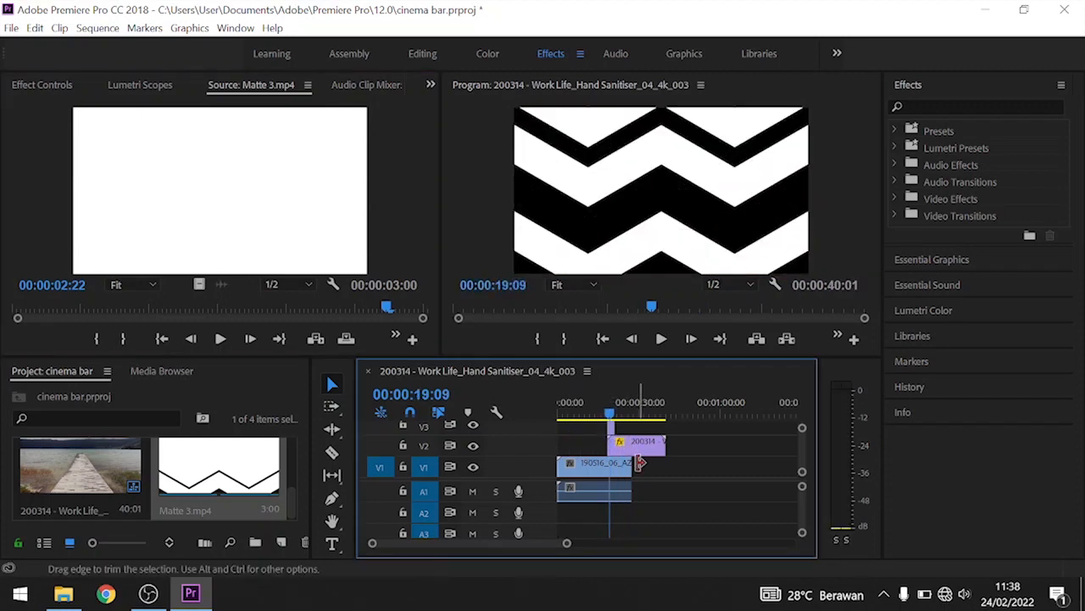
{"action": "left_click_drag", "start_coordinate": [568, 543], "coordinate": [518, 547]}
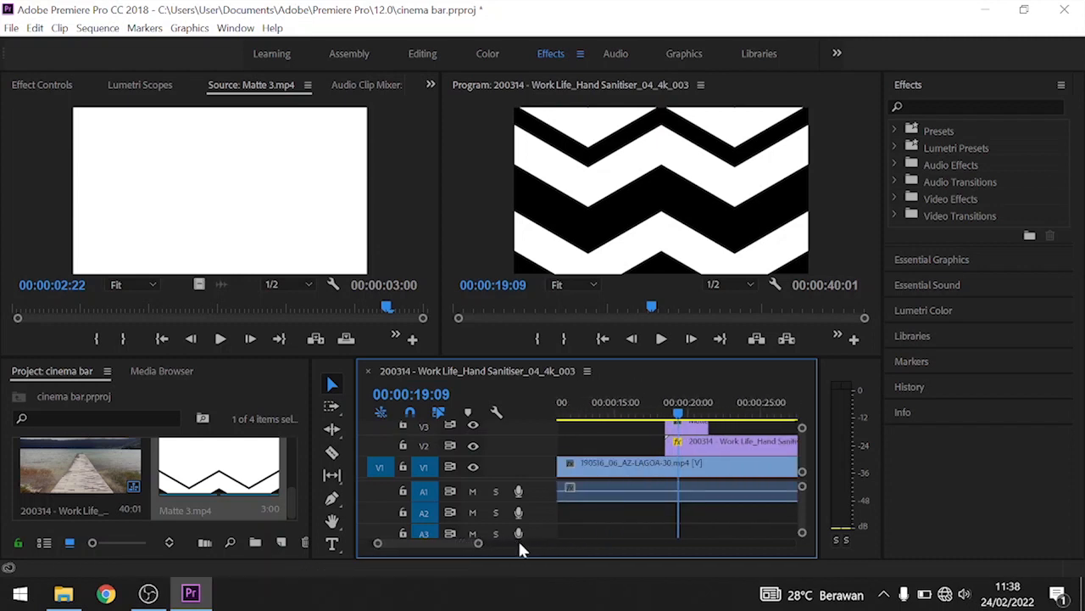
{"action": "key", "text": "space"}
{"action": "key", "text": "space"}
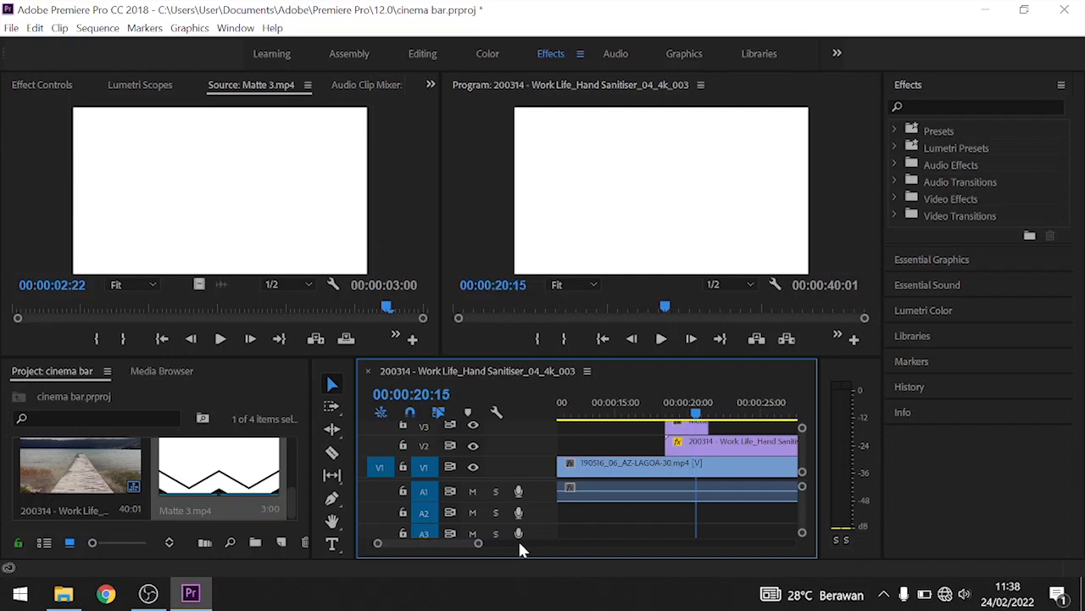
{"action": "left_click", "coordinate": [670, 412]}
{"action": "key", "text": "space"}
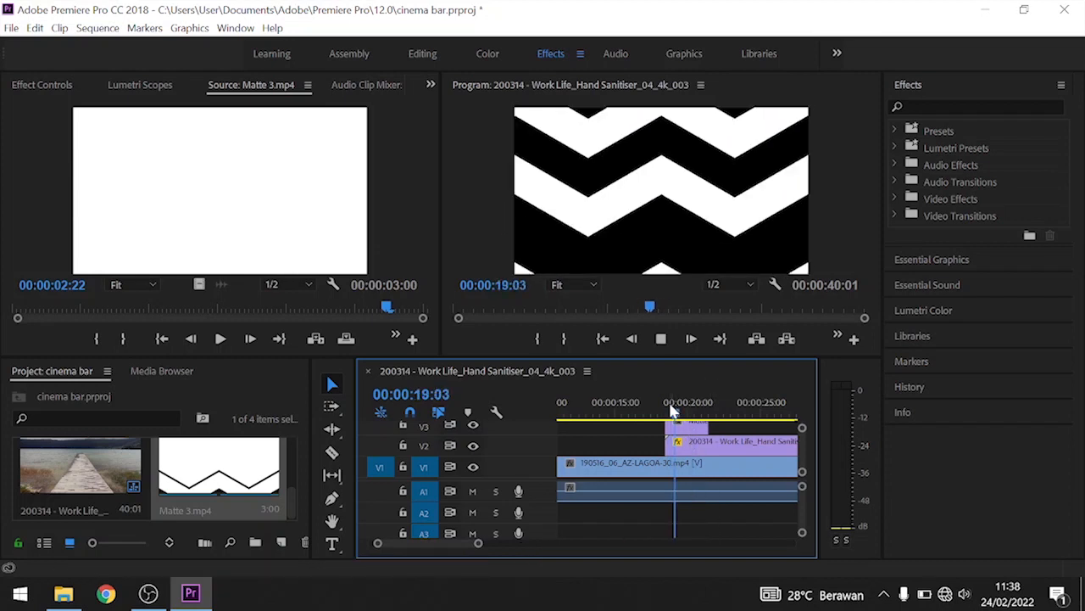
{"action": "key", "text": "space"}
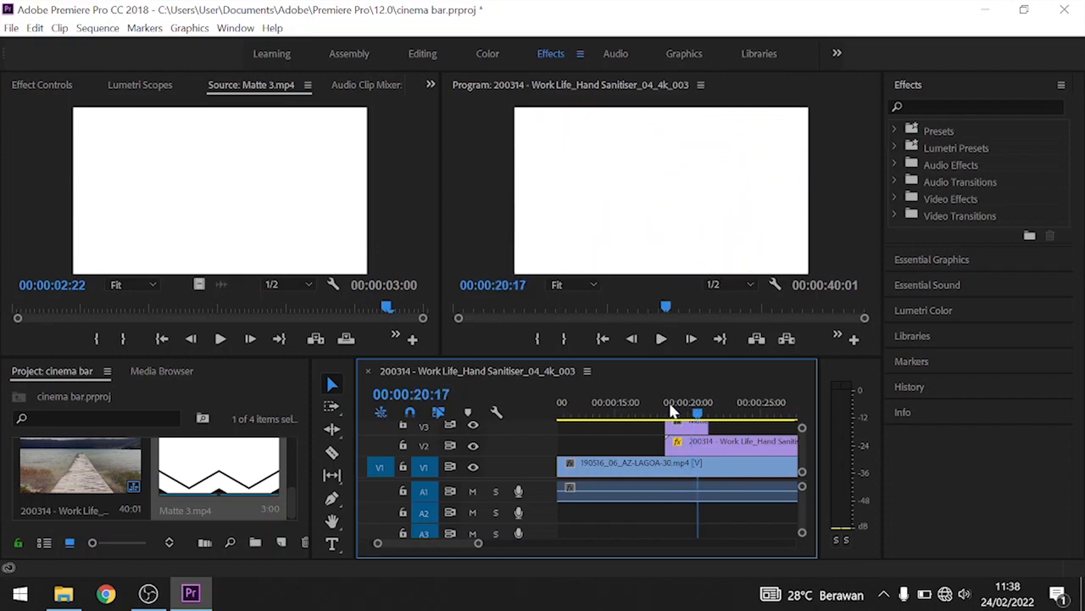
Step: Split the matte clip on V3 at 00:00:20:05, where the frame is fully white, and delete the part after the cut
{"action": "key", "text": "Left"}
{"action": "key", "text": "Left"}
{"action": "key", "text": "Left"}
{"action": "key", "text": "Left"}
{"action": "key", "text": "Left"}
{"action": "key", "text": "Left"}
{"action": "key", "text": "Left"}
{"action": "key", "text": "Left"}
{"action": "key", "text": "Left"}
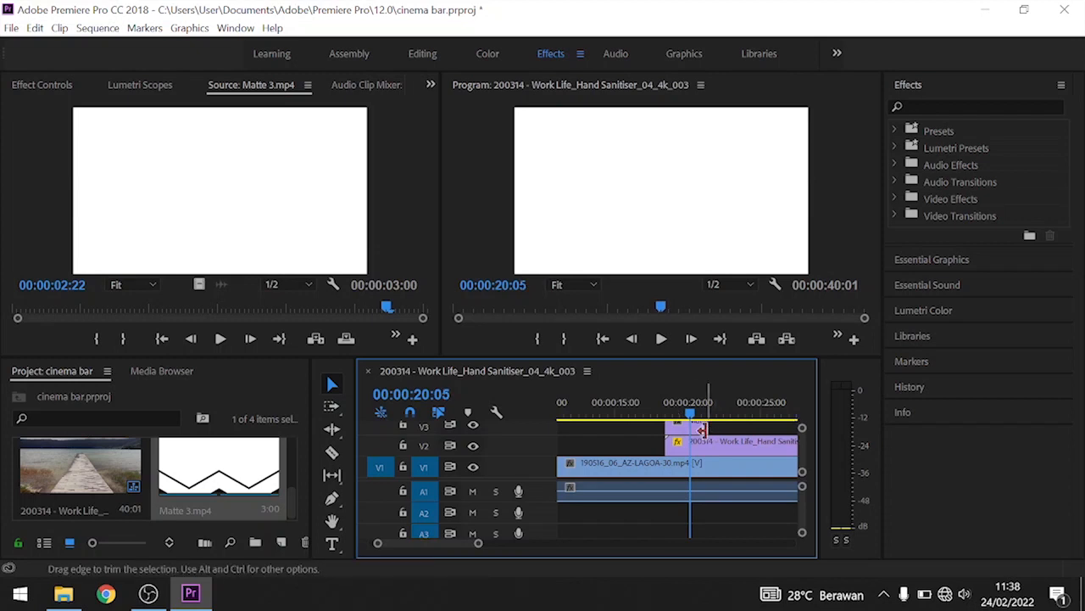
{"action": "left_click", "coordinate": [693, 429]}
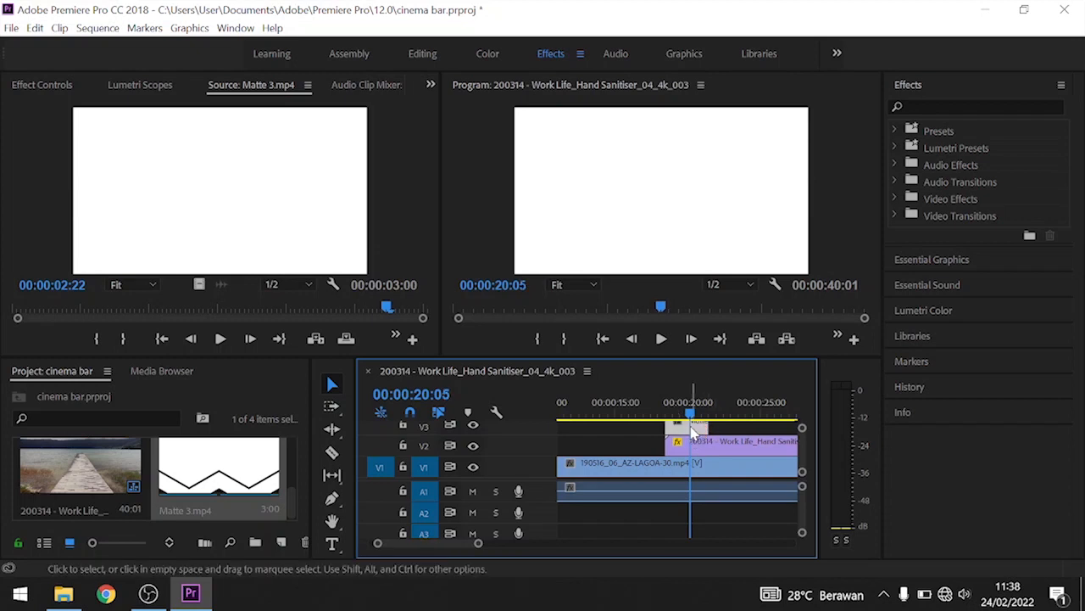
{"action": "key", "text": "ctrl+k"}
{"action": "left_click", "coordinate": [702, 430]}
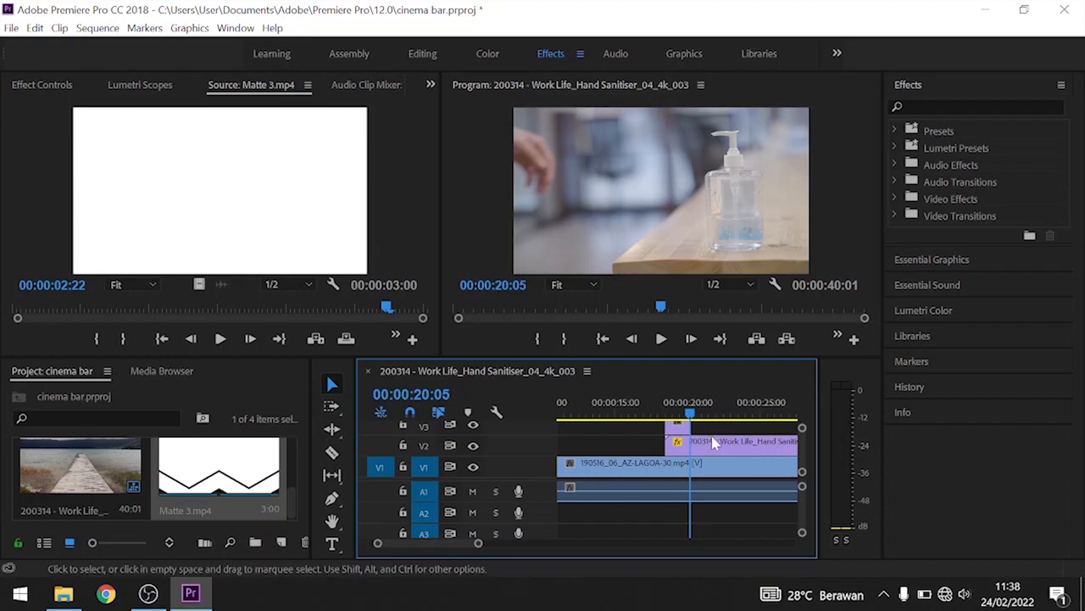
Step: Shift the hand sanitiser clip and the matte to start at 00:00:25:22, so the matte ends with the V1 clip
{"action": "left_click", "coordinate": [707, 446]}
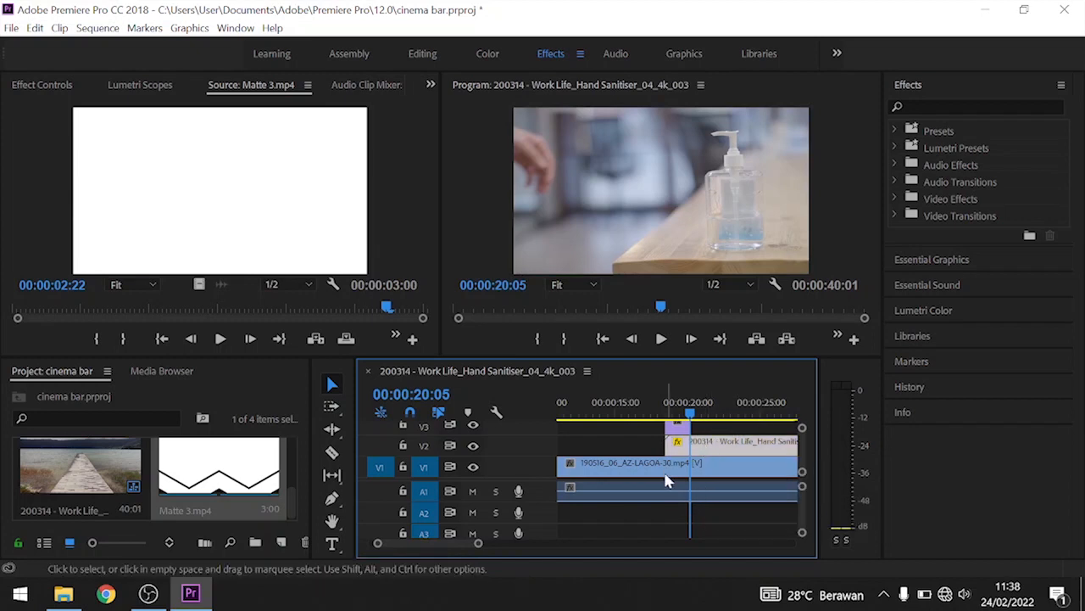
{"action": "left_click_drag", "start_coordinate": [480, 551], "coordinate": [514, 553]}
{"action": "left_click_drag", "start_coordinate": [676, 441], "coordinate": [736, 449]}
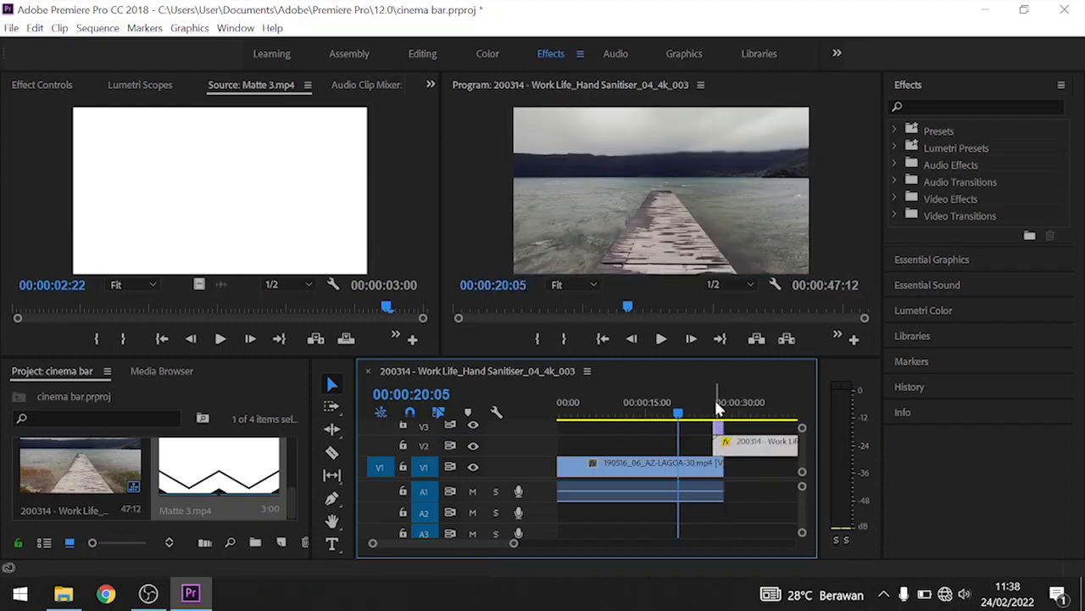
Step: Split the hand sanitiser clip on V2 at 00:00:27:15, at the end of the matte clip
{"action": "left_click", "coordinate": [716, 410]}
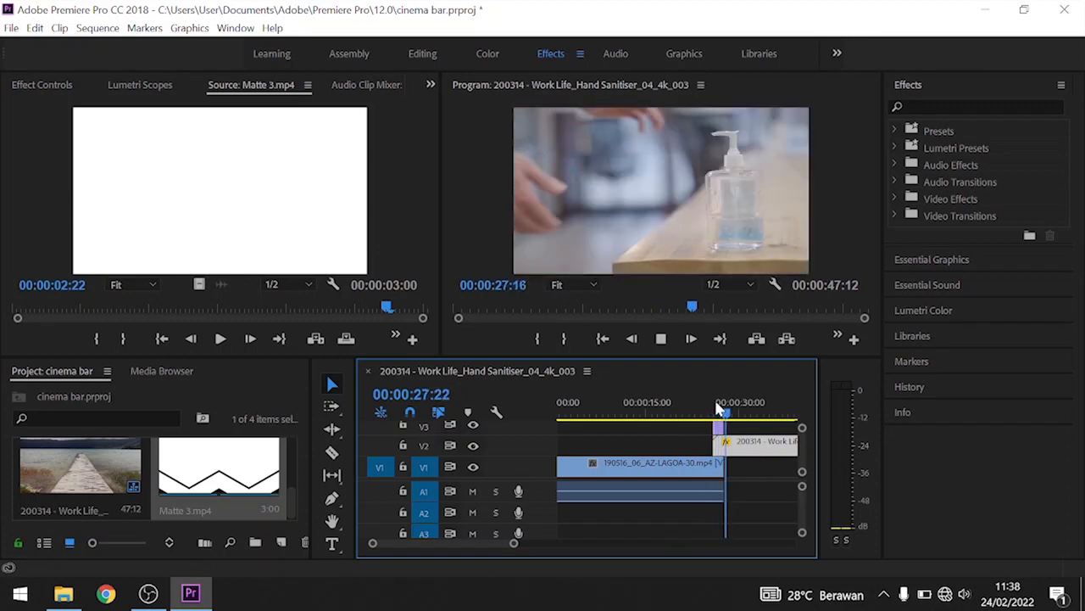
{"action": "key", "text": "space"}
{"action": "key", "text": "Left"}
{"action": "key", "text": "Left"}
{"action": "key", "text": "Left"}
{"action": "key", "text": "Left"}
{"action": "key", "text": "Left"}
{"action": "key", "text": "Left"}
{"action": "key", "text": "Left"}
{"action": "key", "text": "Left"}
{"action": "key", "text": "Left"}
{"action": "key", "text": "Left"}
{"action": "key", "text": "Left"}
{"action": "key", "text": "Right"}
{"action": "key", "text": "Right"}
{"action": "key", "text": "Right"}
{"action": "key", "text": "Right"}
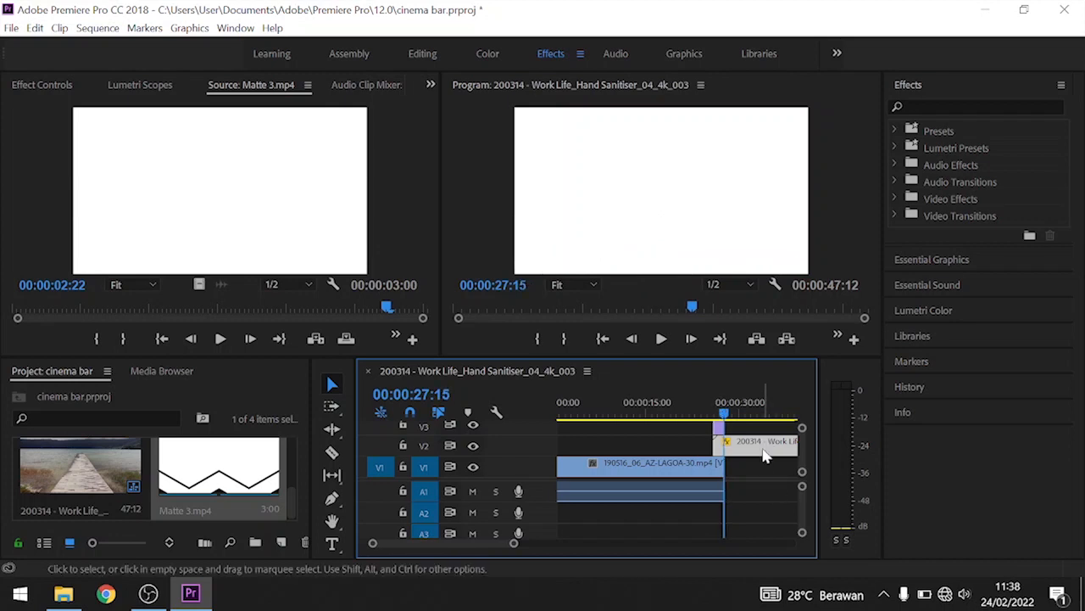
{"action": "key", "text": "ctrl+k"}
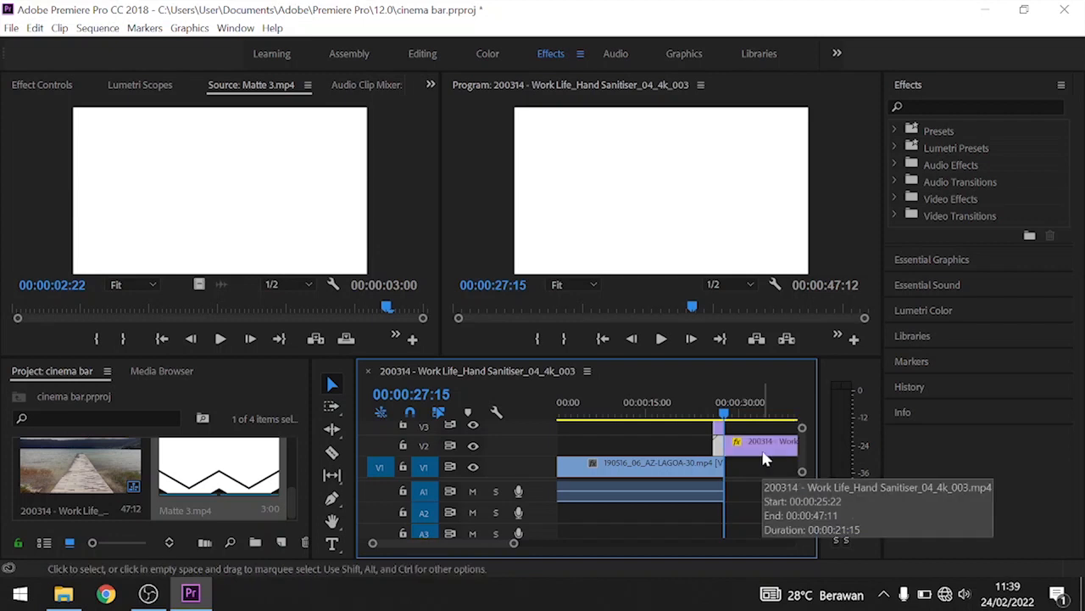
Step: Find the Track Matte Key video effect and apply it to the short hand sanitiser segment on V2 beneath the matte clip
{"action": "left_click", "coordinate": [720, 415]}
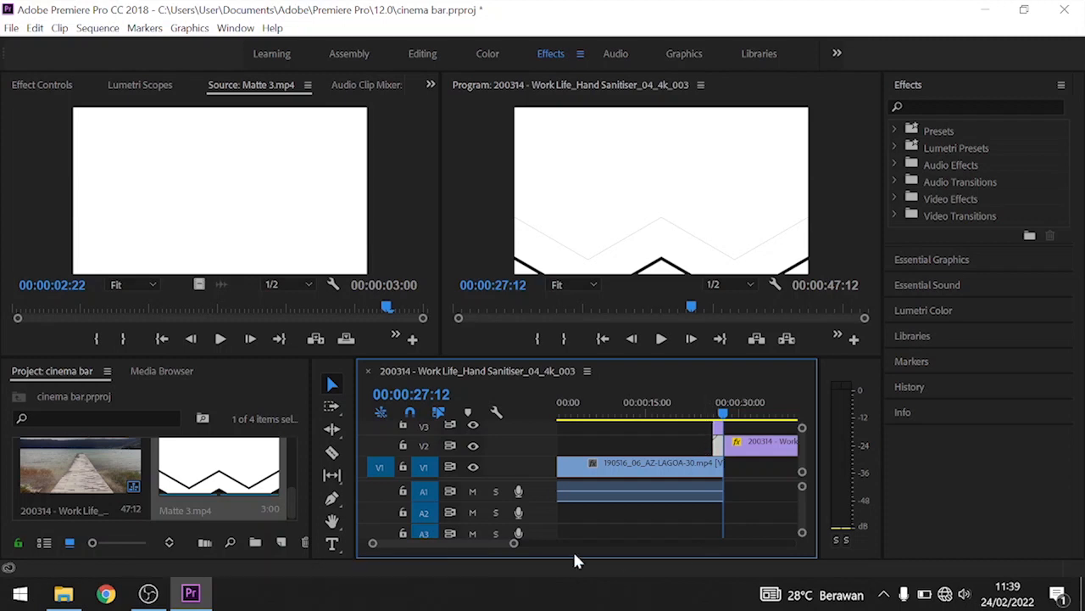
{"action": "left_click_drag", "start_coordinate": [514, 545], "coordinate": [488, 543]}
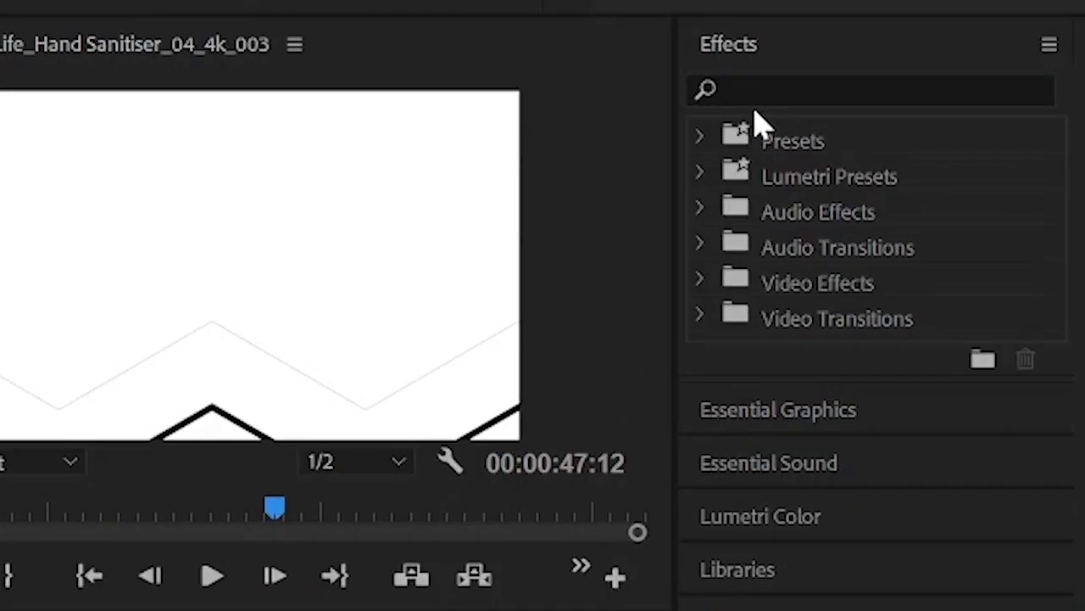
{"action": "left_click", "coordinate": [920, 113]}
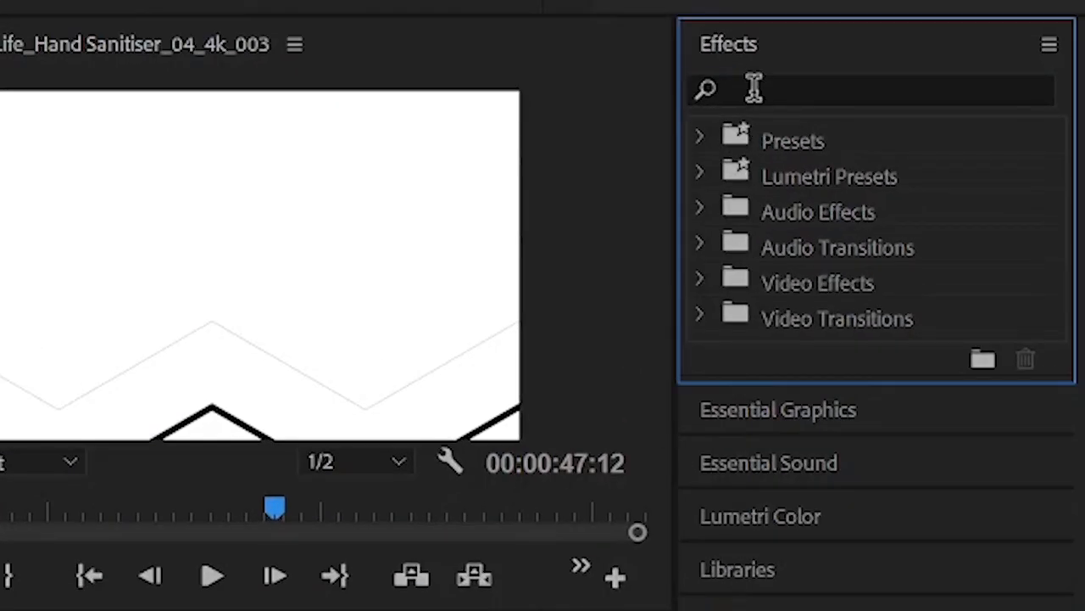
{"action": "left_click", "coordinate": [755, 89]}
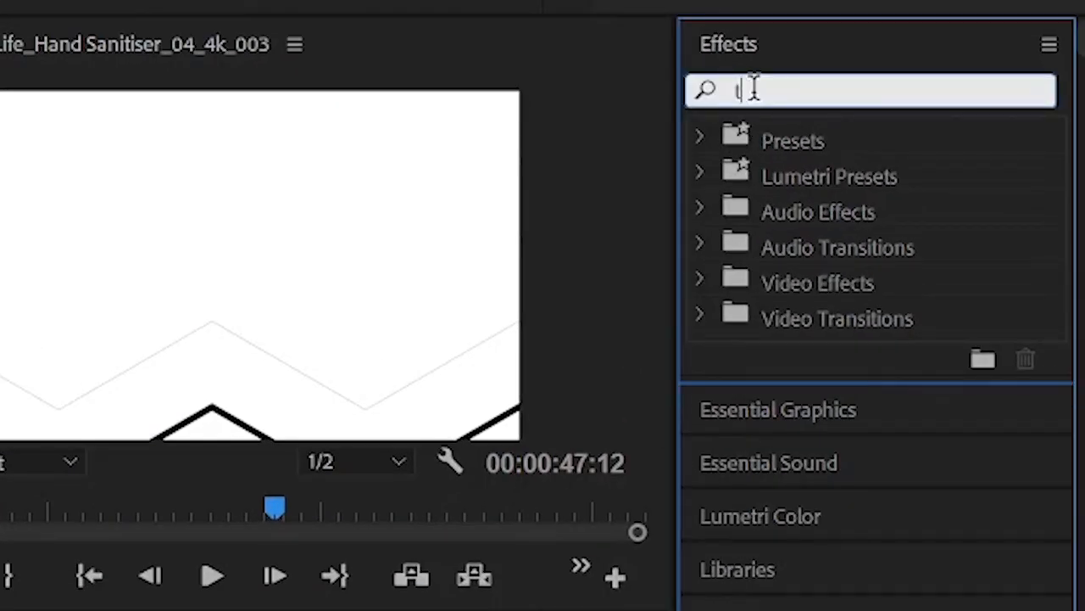
{"action": "type", "text": "track"}
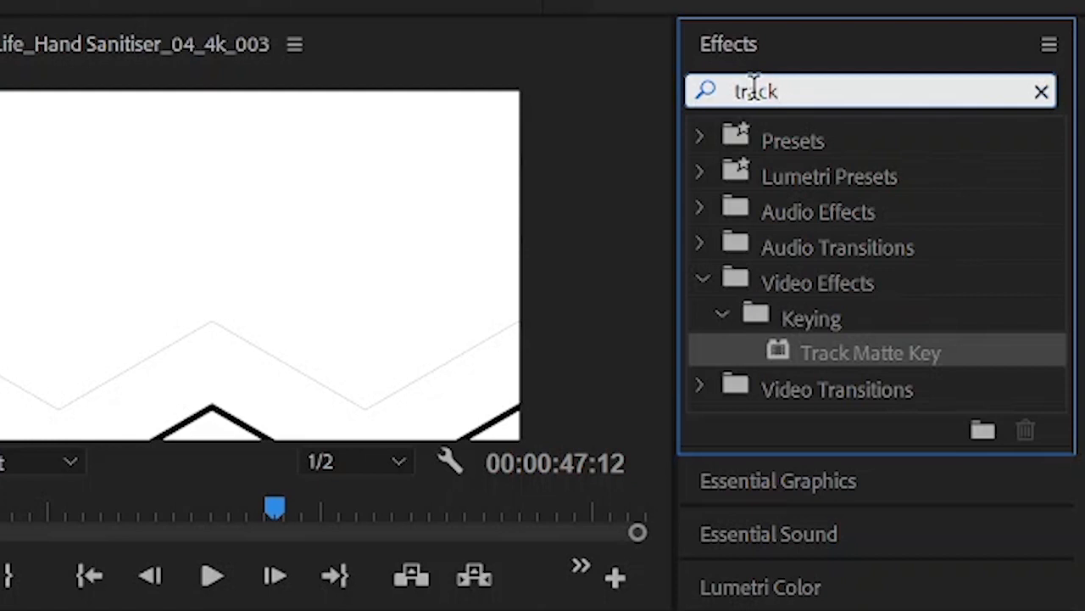
{"action": "left_click", "coordinate": [921, 386]}
{"action": "left_click", "coordinate": [889, 327]}
{"action": "left_click_drag", "start_coordinate": [885, 346], "coordinate": [743, 318]}
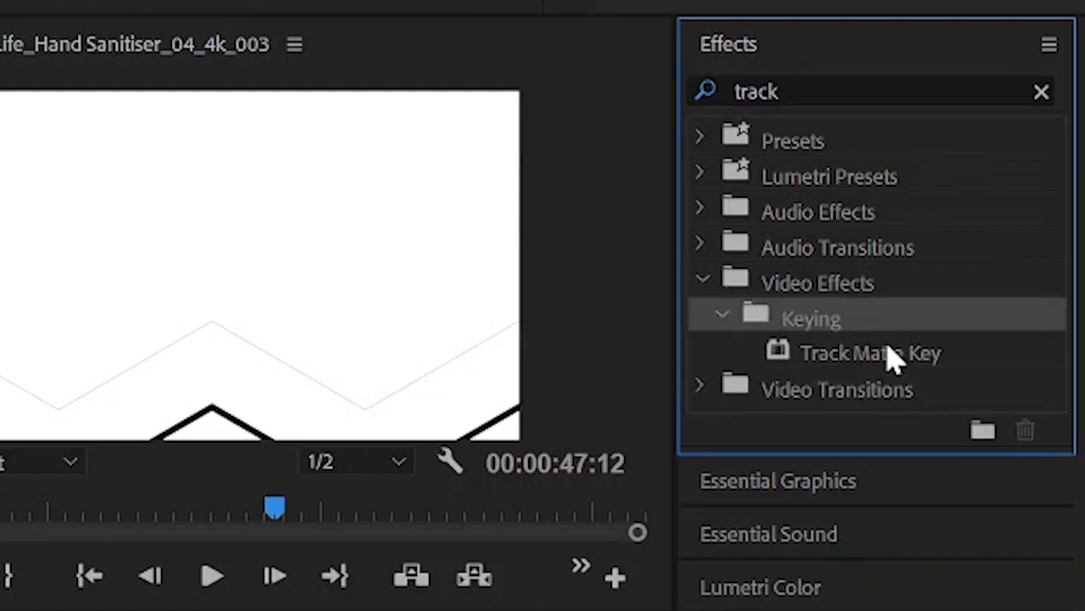
{"action": "left_click_drag", "start_coordinate": [676, 408], "coordinate": [667, 443]}
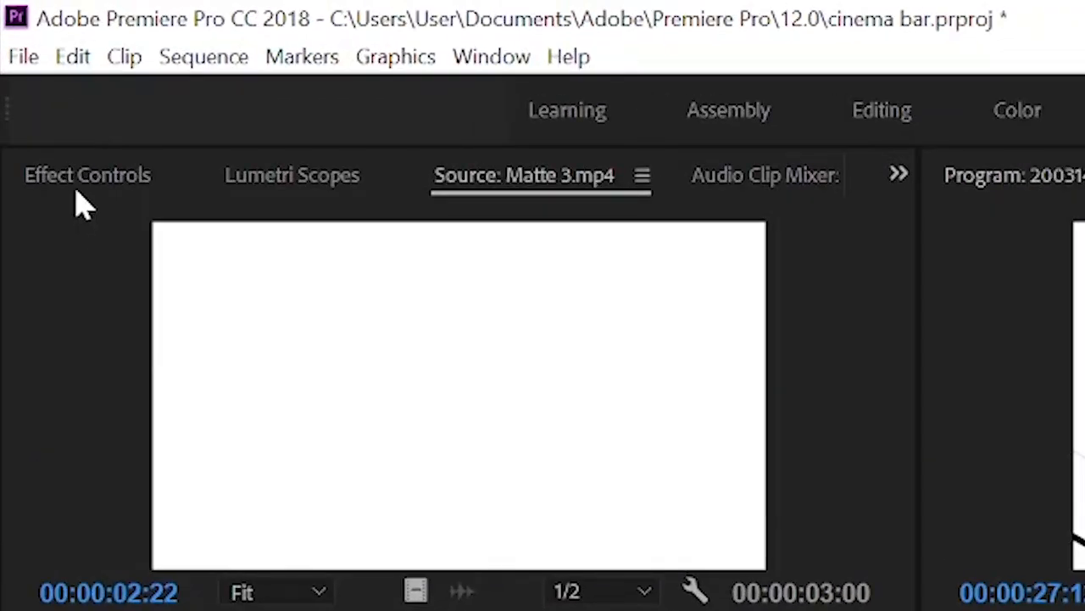
Step: Set the segment's Track Matte Key to use Video 3 as the matte and Matte Luma for compositing
{"action": "left_click", "coordinate": [68, 184]}
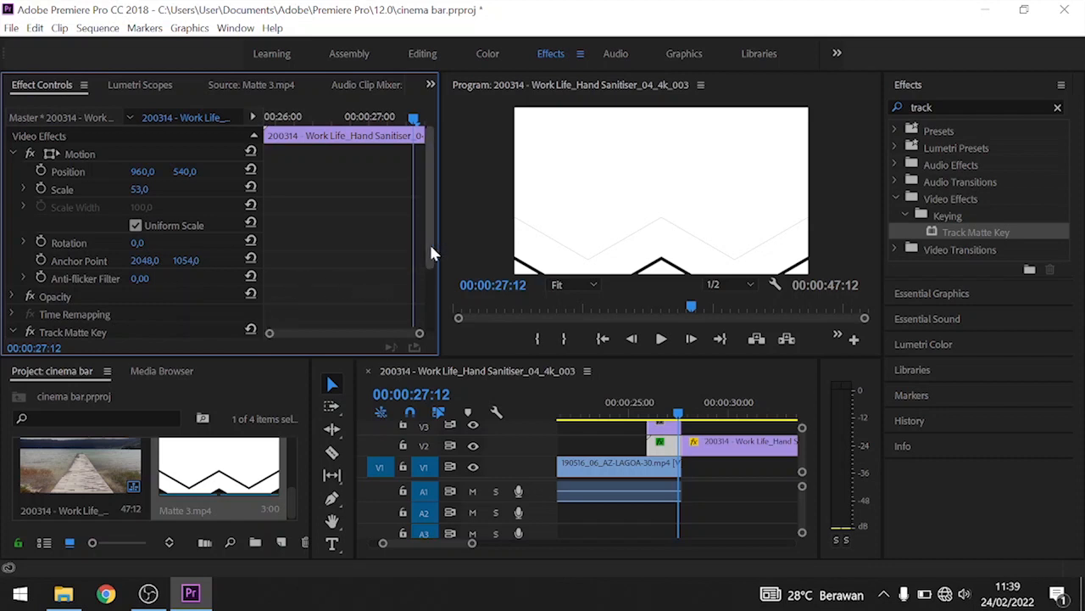
{"action": "left_click_drag", "start_coordinate": [428, 244], "coordinate": [429, 337]}
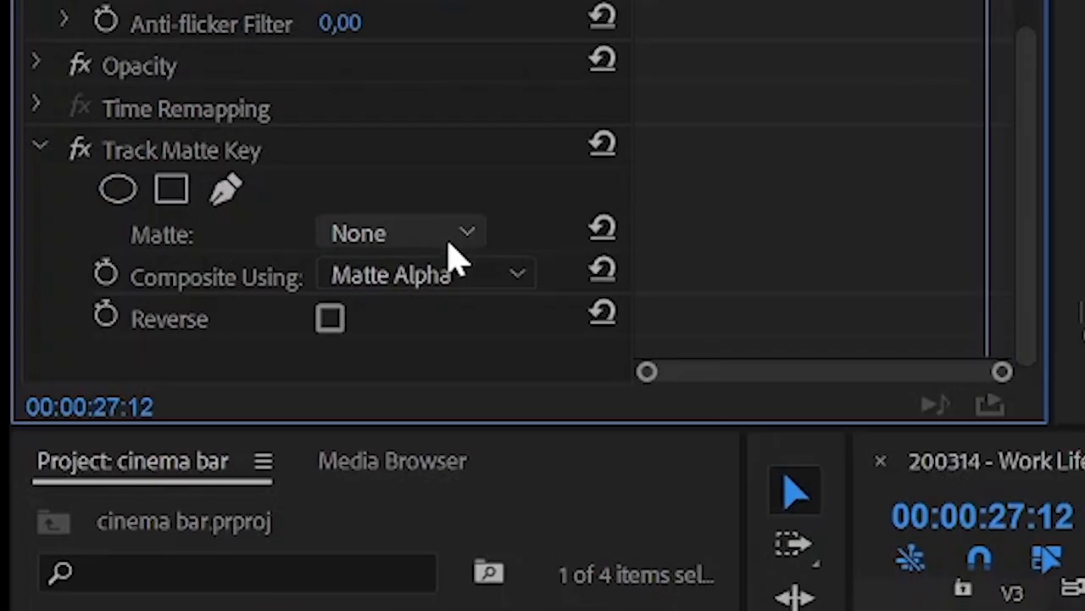
{"action": "left_click", "coordinate": [454, 259]}
{"action": "left_click", "coordinate": [442, 323]}
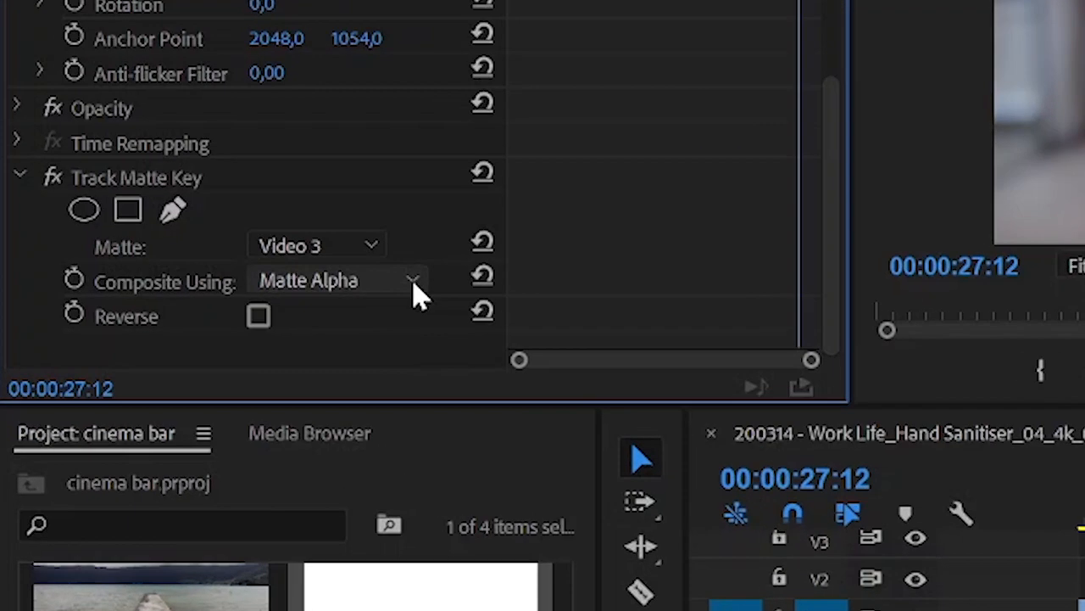
{"action": "left_click", "coordinate": [215, 293]}
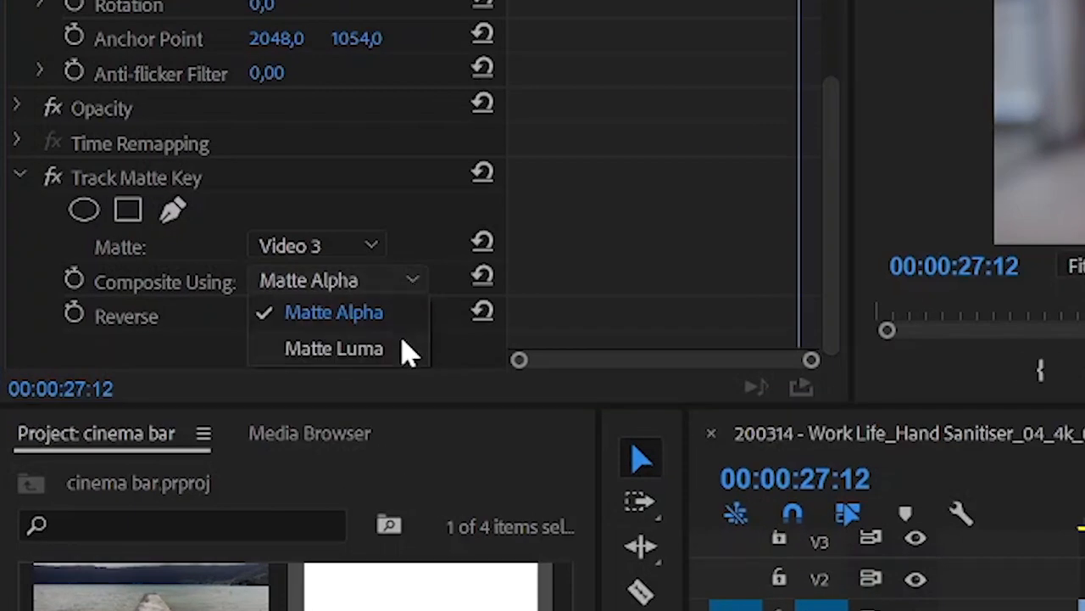
{"action": "left_click", "coordinate": [356, 347]}
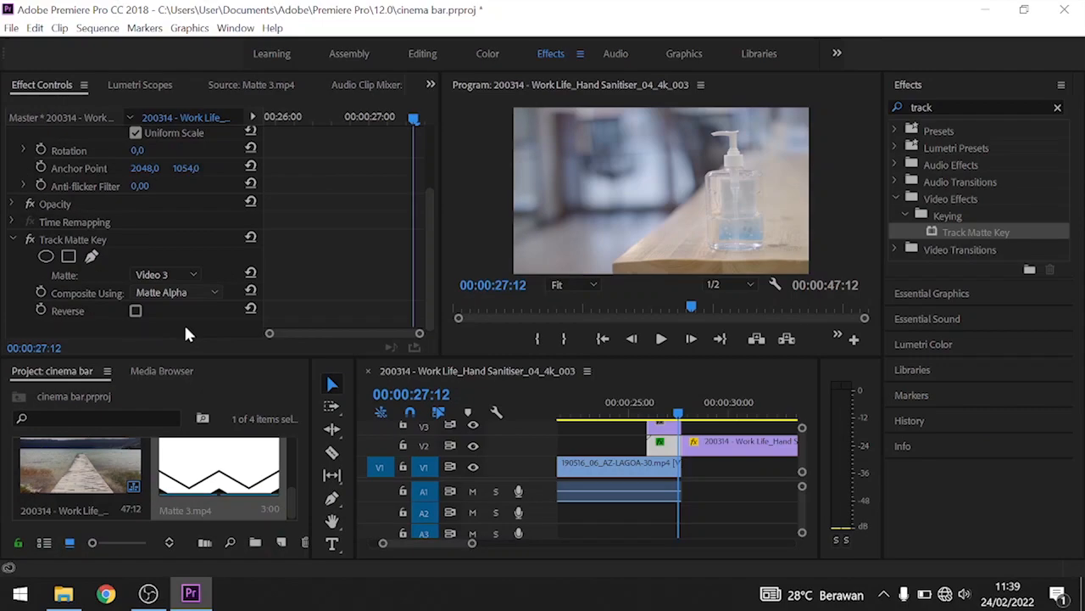
Step: Play through the matte transition from around the start of the matte clip, and render the sequence
{"action": "left_click", "coordinate": [646, 414]}
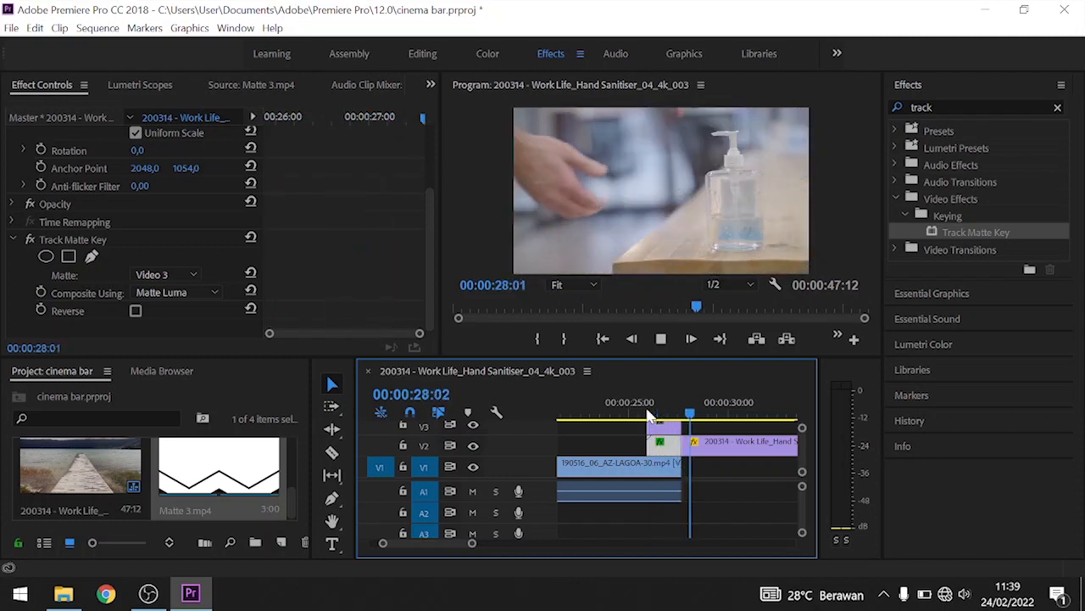
{"action": "key", "text": "space"}
{"action": "left_click", "coordinate": [634, 414]}
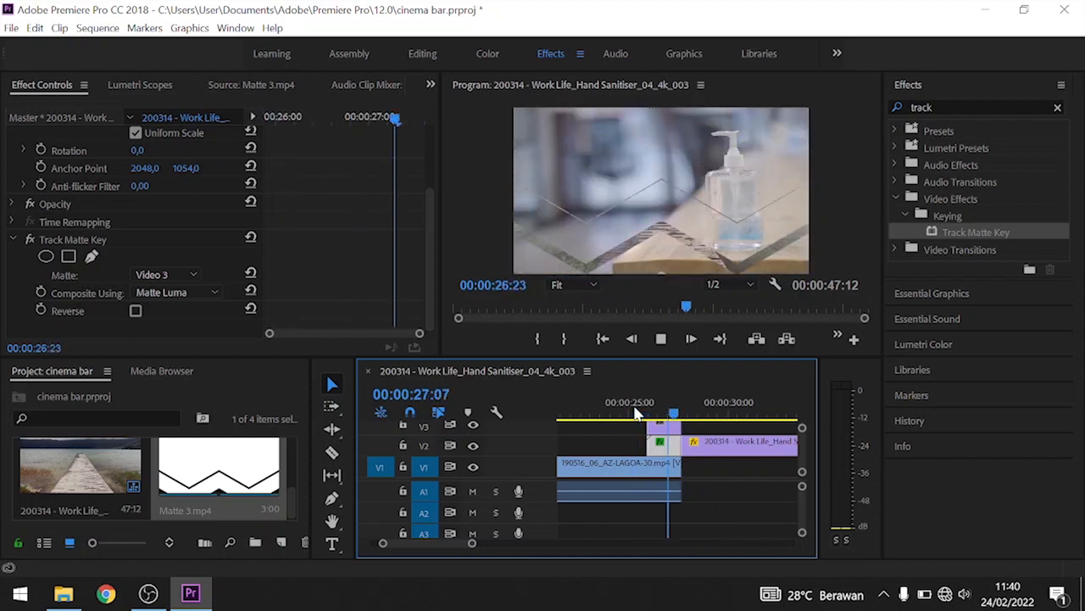
{"action": "key", "text": "space"}
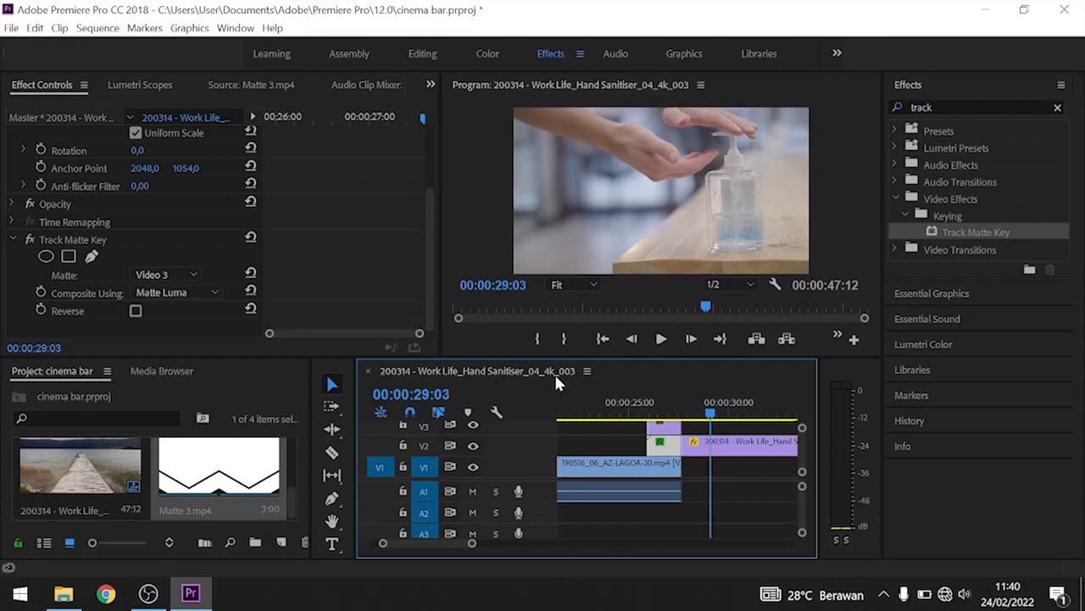
{"action": "left_click", "coordinate": [98, 28]}
{"action": "left_click", "coordinate": [104, 82]}
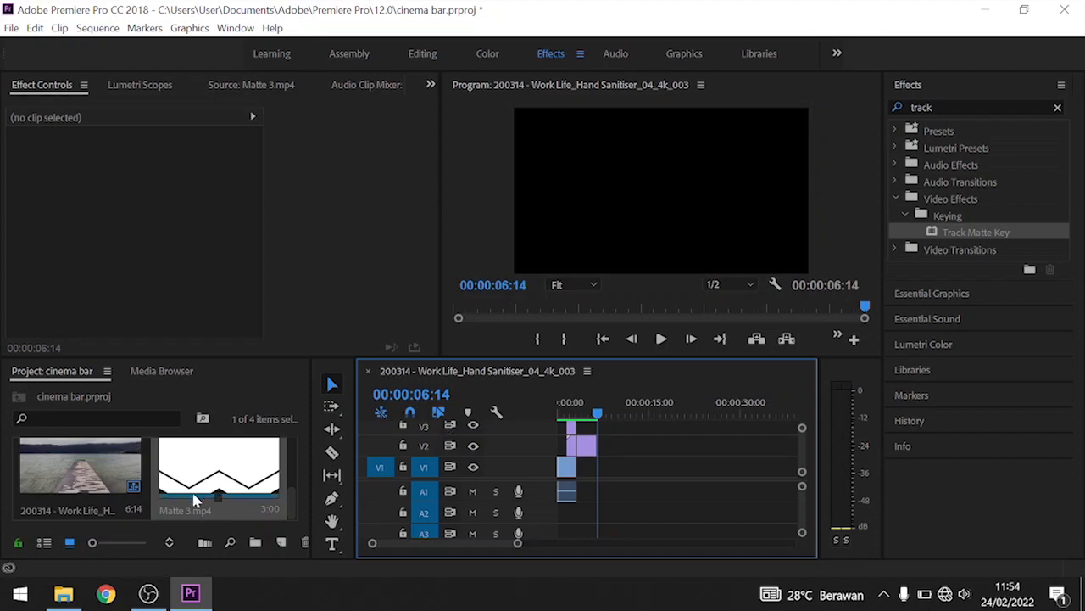
Step: Switch to File Explorer and look over the available matte clips in the matte folder, selecting Matte 1.MP4
{"action": "left_click", "coordinate": [63, 594]}
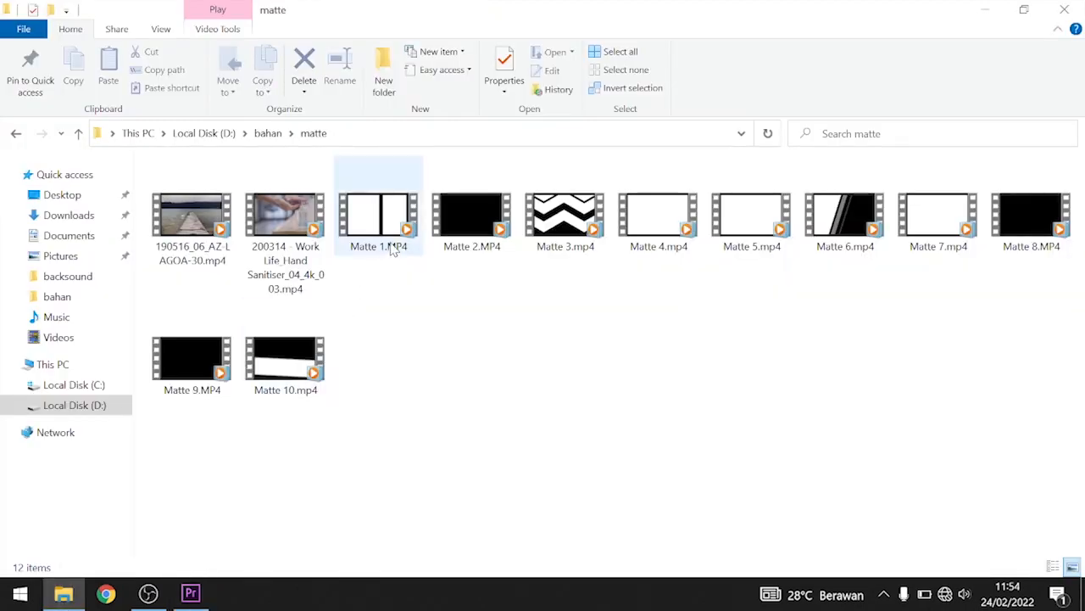
{"action": "left_click", "coordinate": [393, 247]}
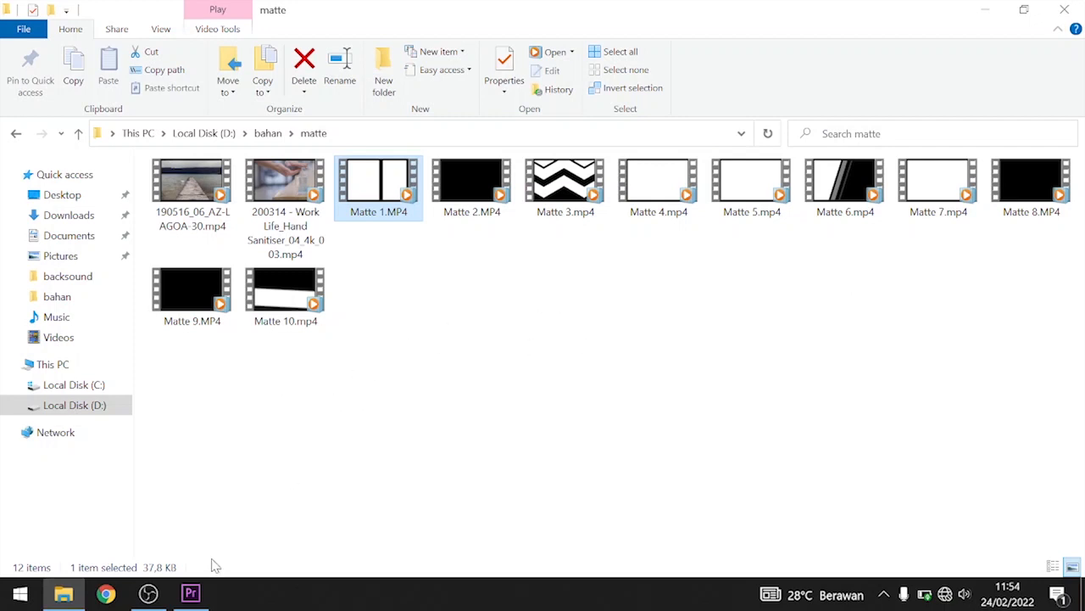
Step: Switch back to Premiere Pro and play the rendered transition from around the start of the matte clip
{"action": "left_click", "coordinate": [193, 594]}
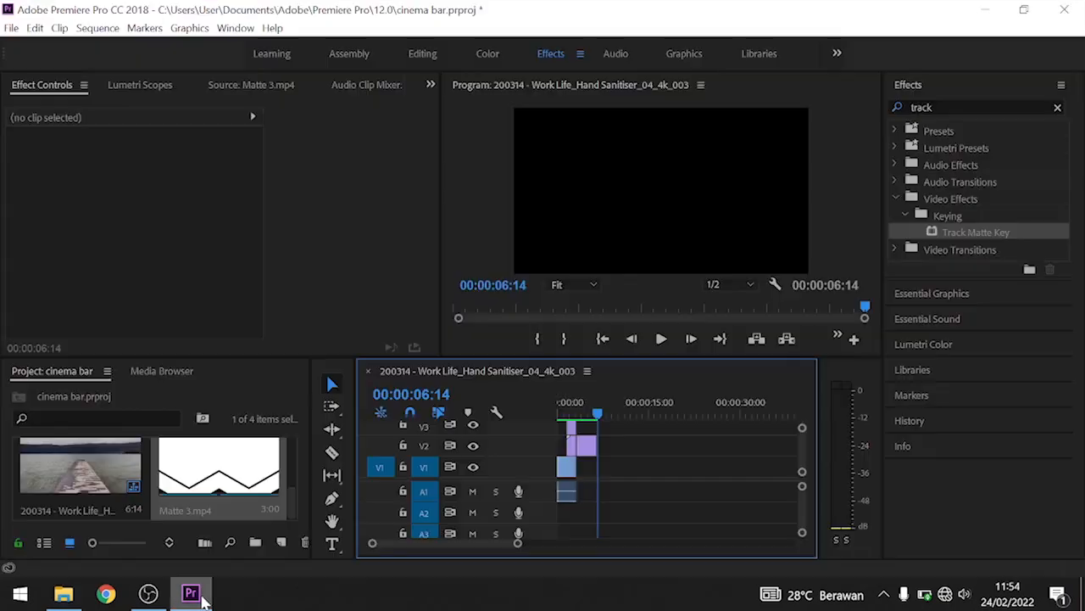
{"action": "left_click", "coordinate": [570, 401]}
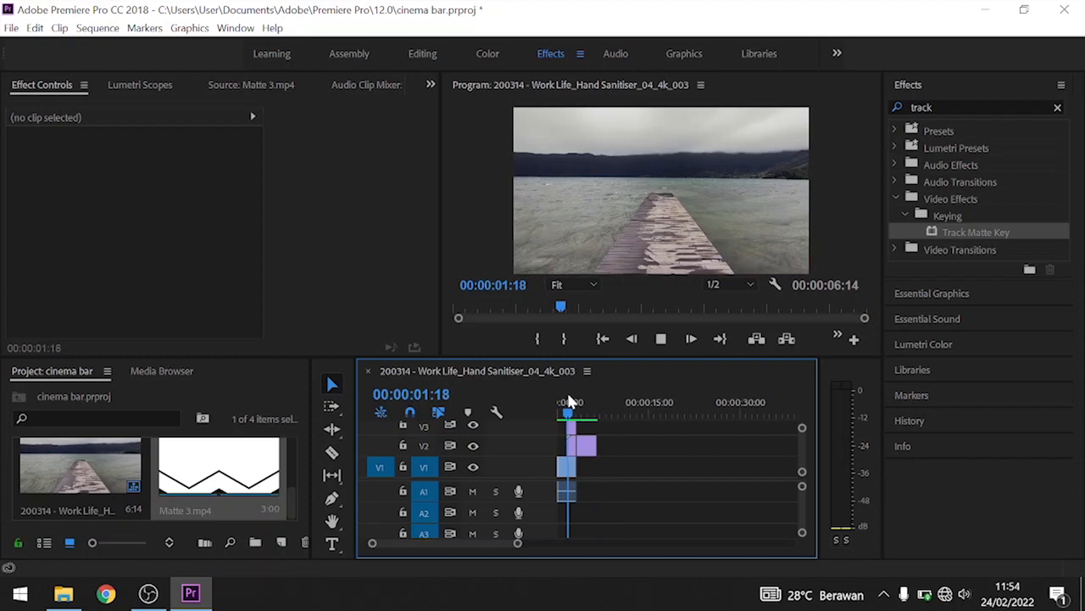